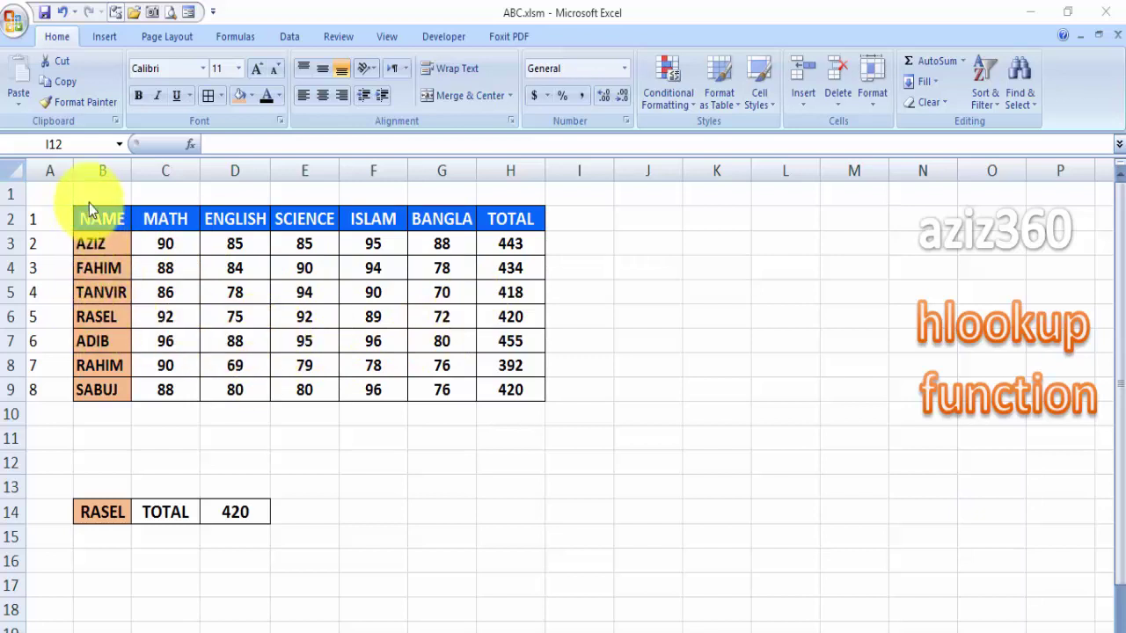
# Highlight FAHIM's row of marks in the table, then clear the selection.
pyautogui.click(94, 267)
pyautogui.moveTo(94, 268)
pyautogui.mouseDown()
pyautogui.moveTo(497, 287)
pyautogui.moveTo(510, 268)
pyautogui.mouseUp()
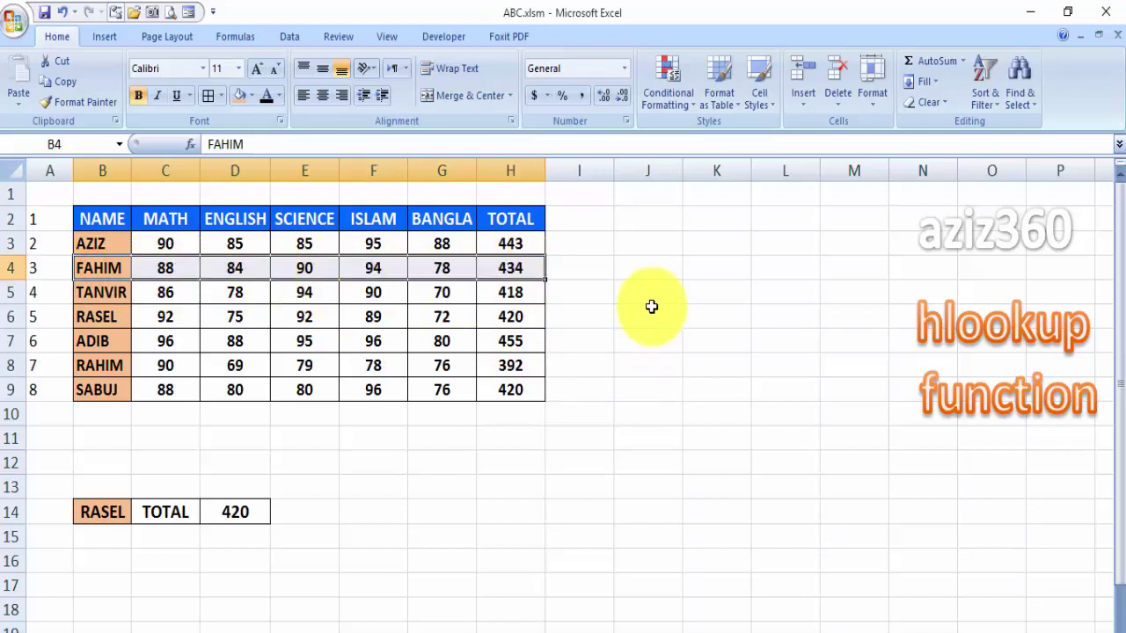
pyautogui.click(601, 361)
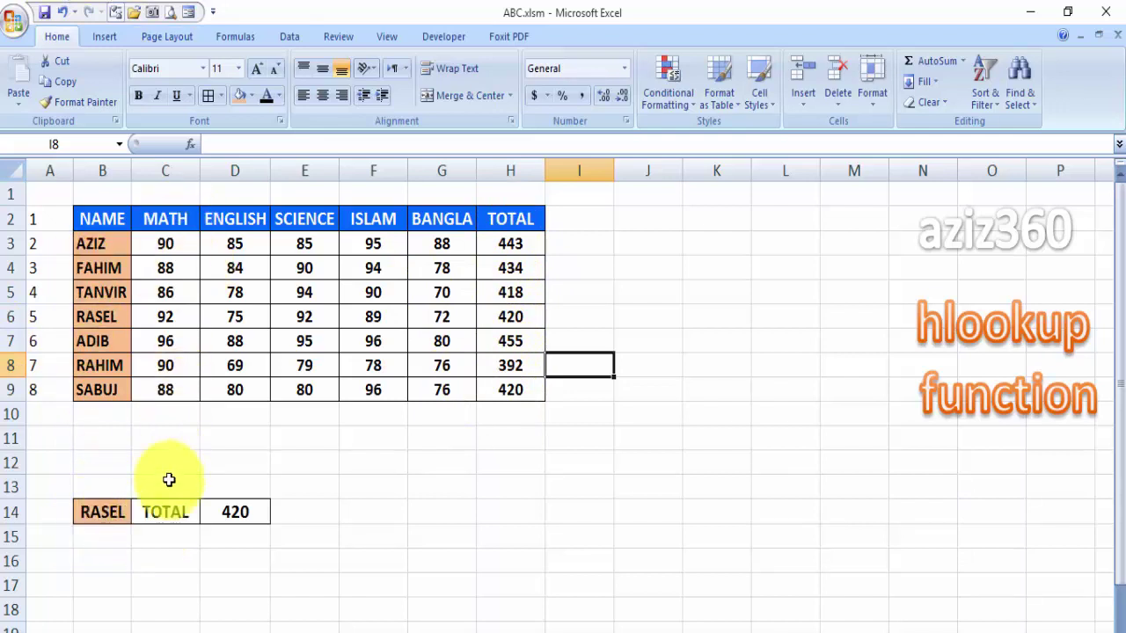
# Pick ISLAM (after trying MATH) from C14's subject list and check RASEL's row 6 shows 89.
pyautogui.click(167, 513)
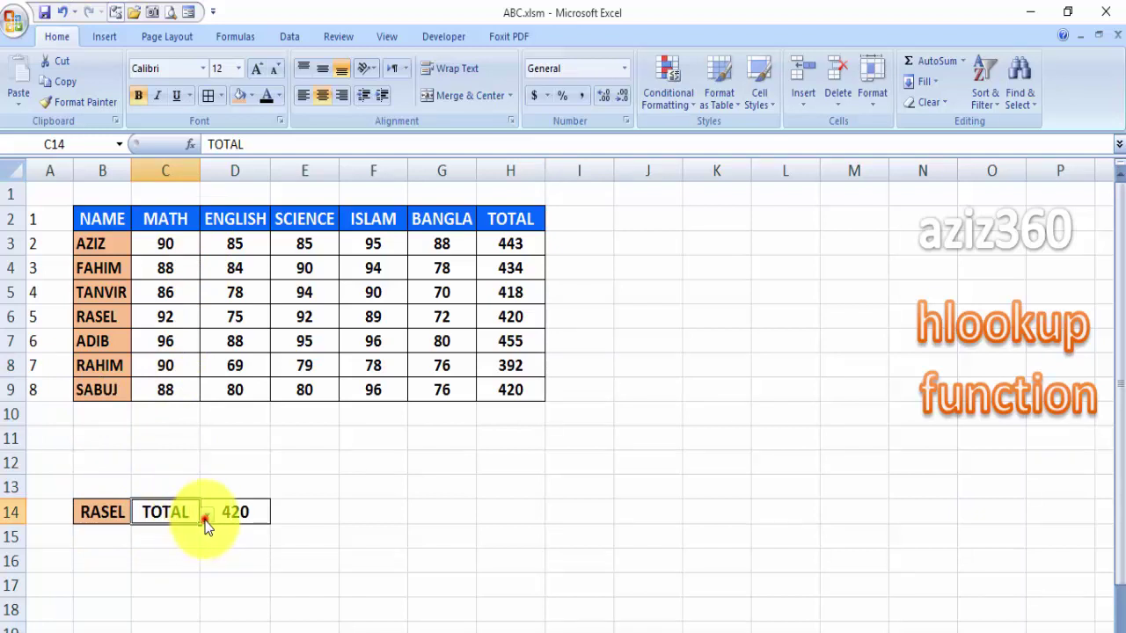
pyautogui.click(204, 517)
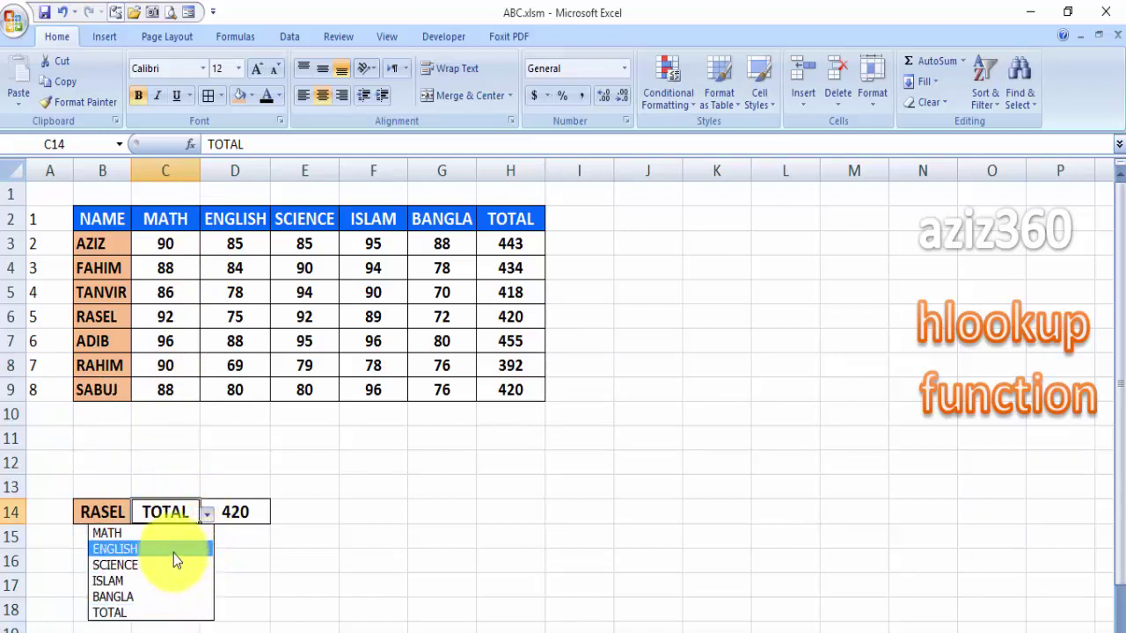
pyautogui.click(115, 534)
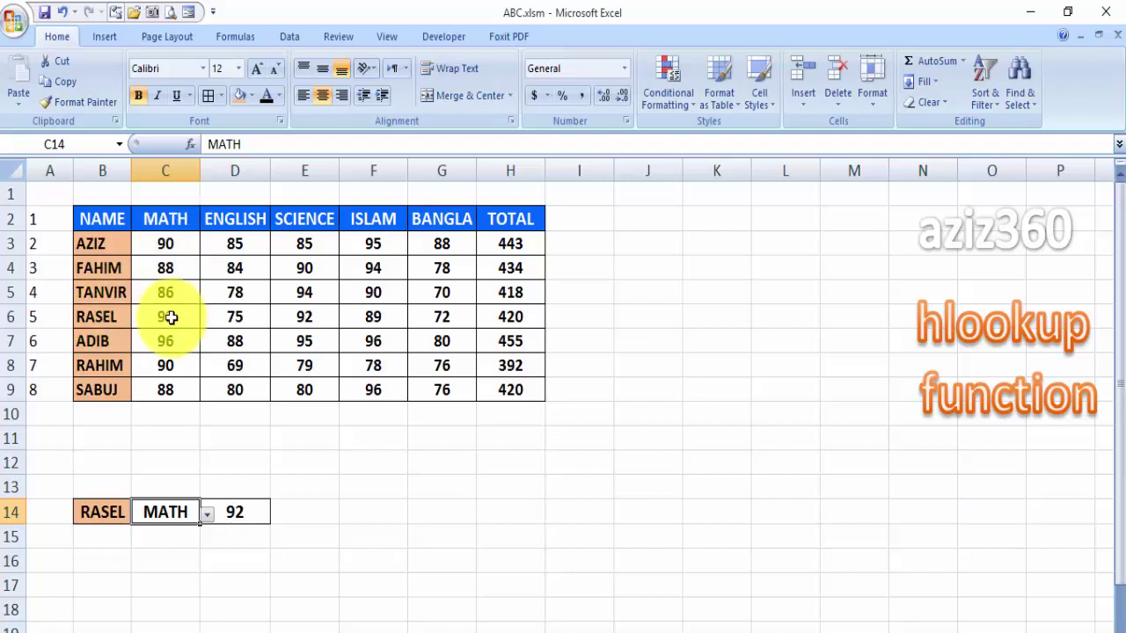
pyautogui.click(206, 513)
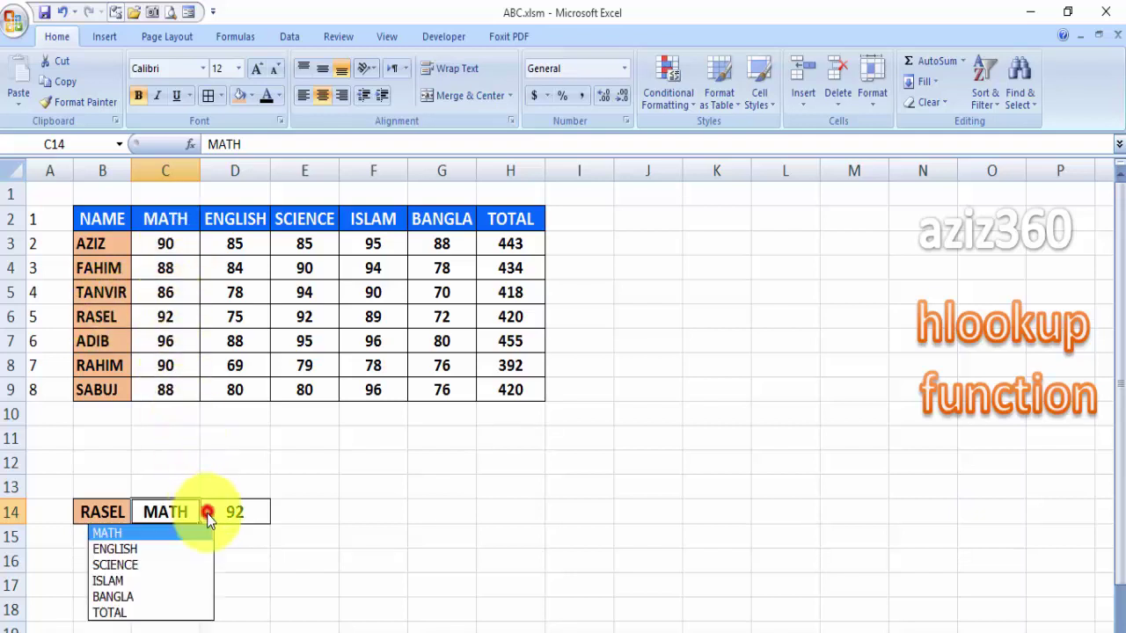
pyautogui.click(136, 582)
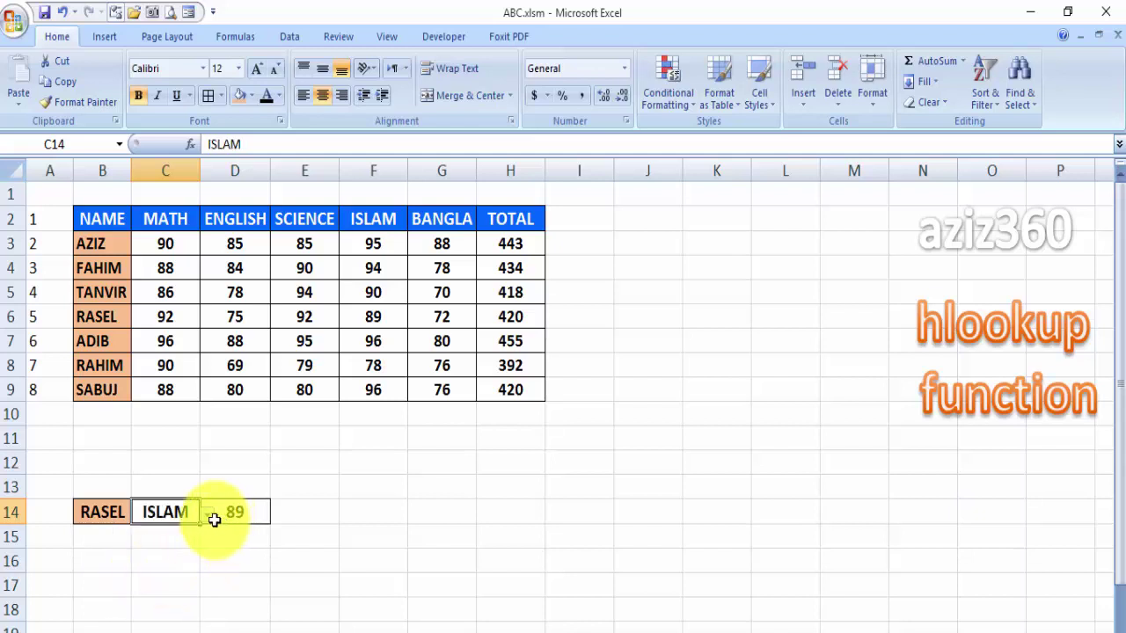
pyautogui.click(96, 322)
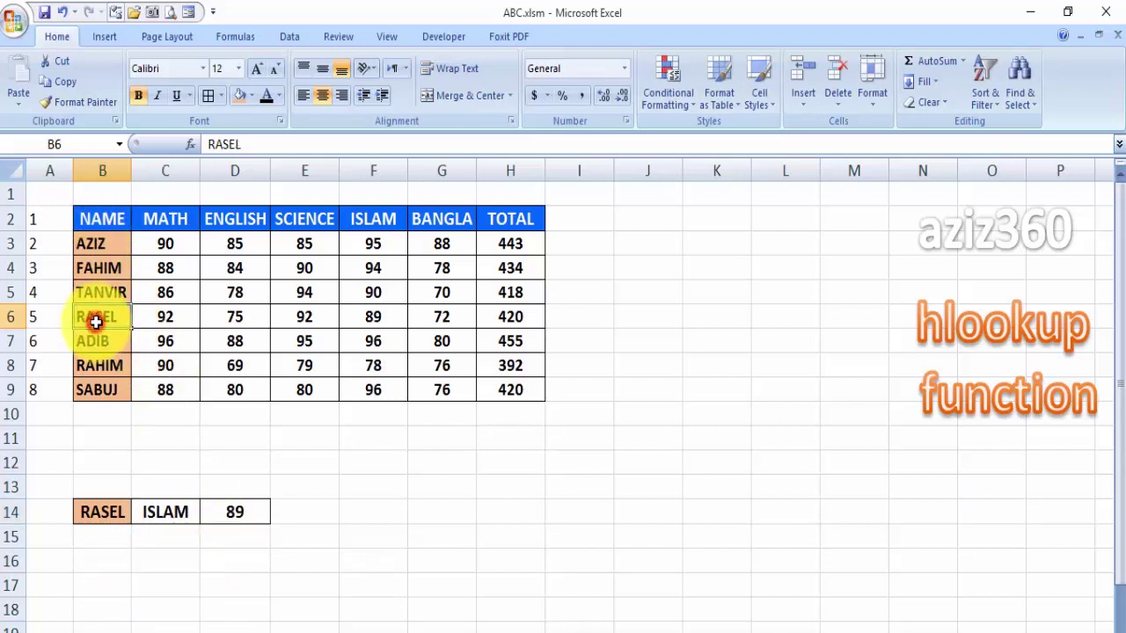
pyautogui.moveTo(96, 322); pyautogui.dragTo(380, 318)
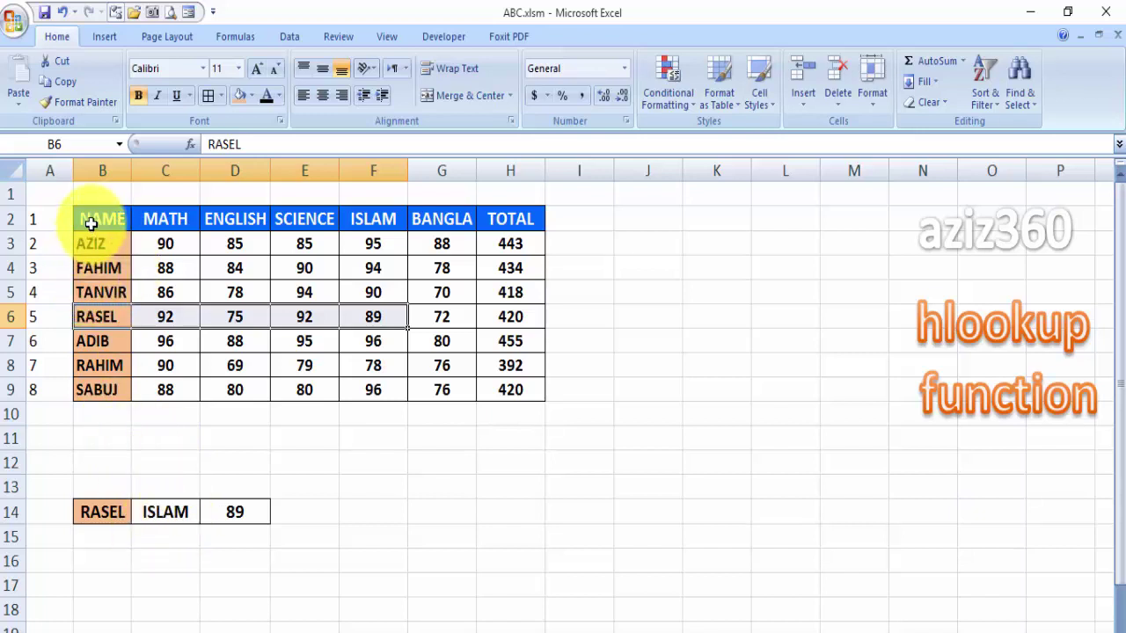
pyautogui.moveTo(91, 221); pyautogui.dragTo(380, 215)
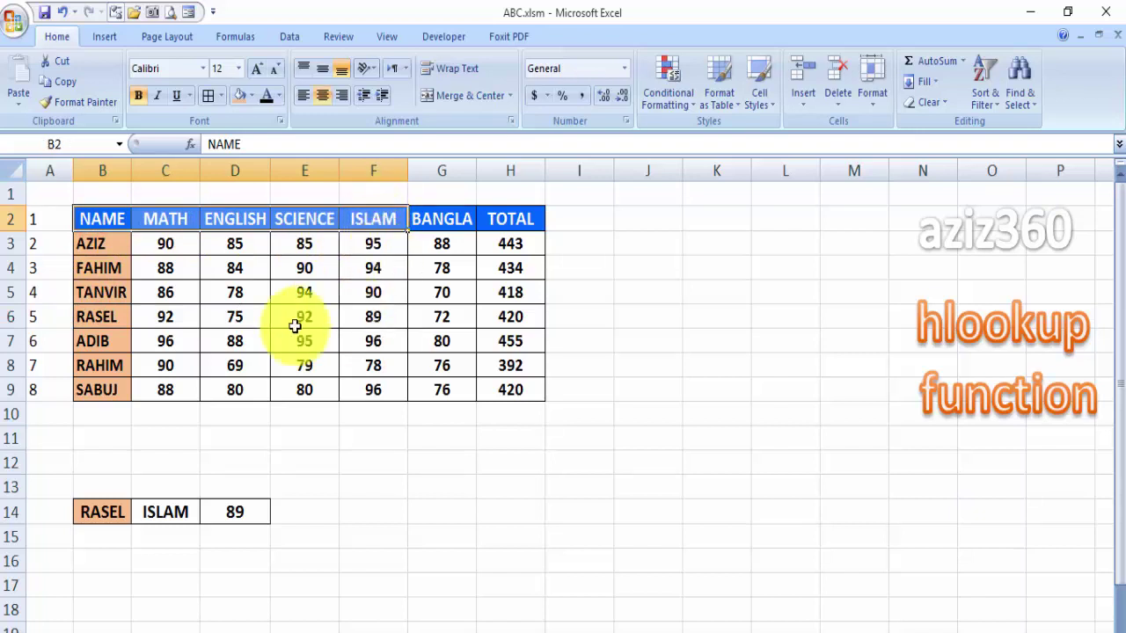
pyautogui.moveTo(377, 218); pyautogui.dragTo(382, 315)
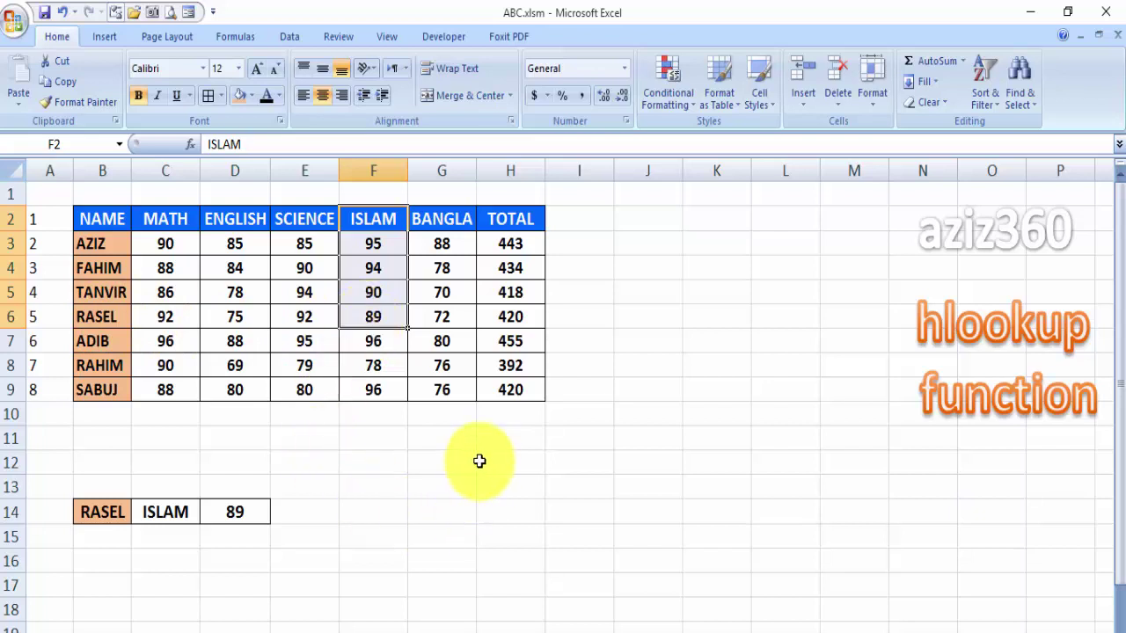
pyautogui.click(387, 487)
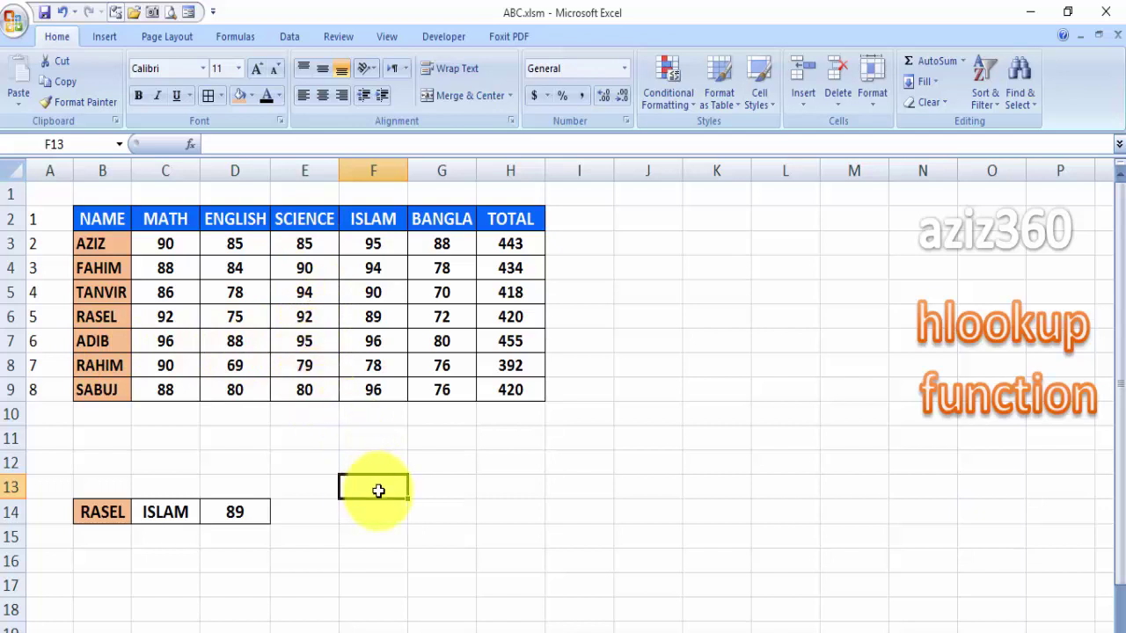
# Enter =HLOOKUP(E2,B2:H9,6,FALSE) in F13, returning the SCIENCE value 95.
pyautogui.write('=')
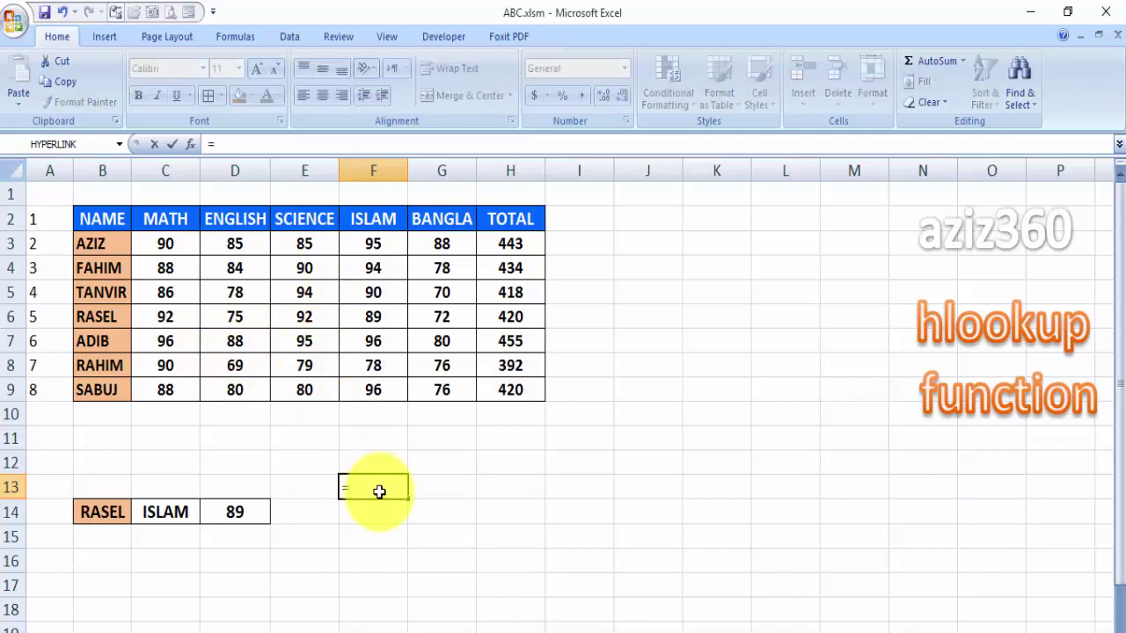
pyautogui.write('hl')
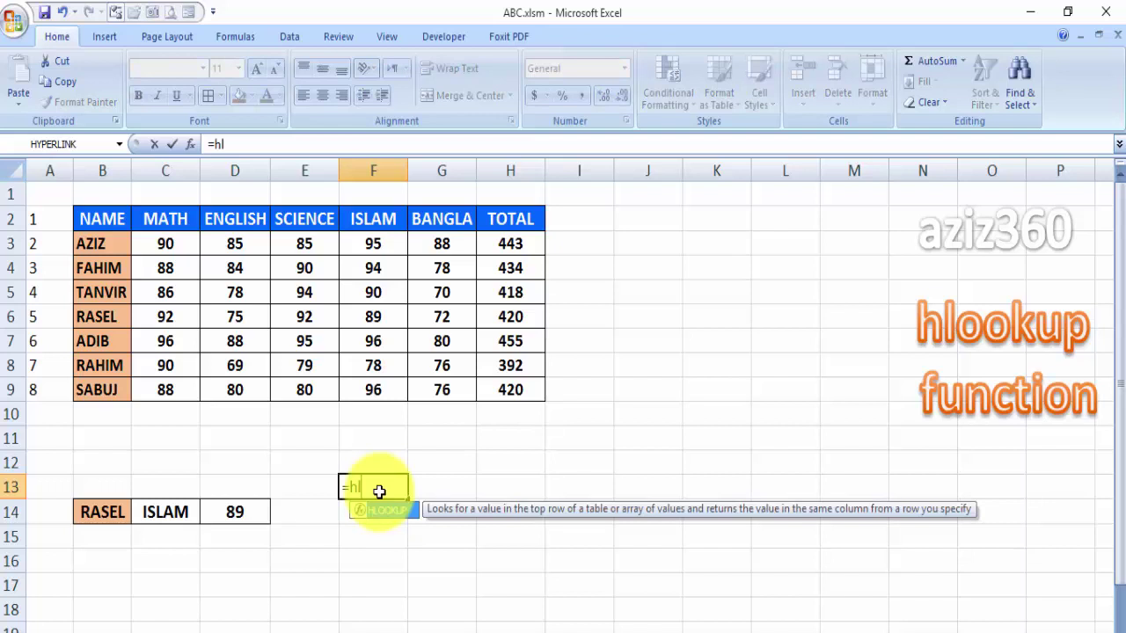
pyautogui.press('Tab')
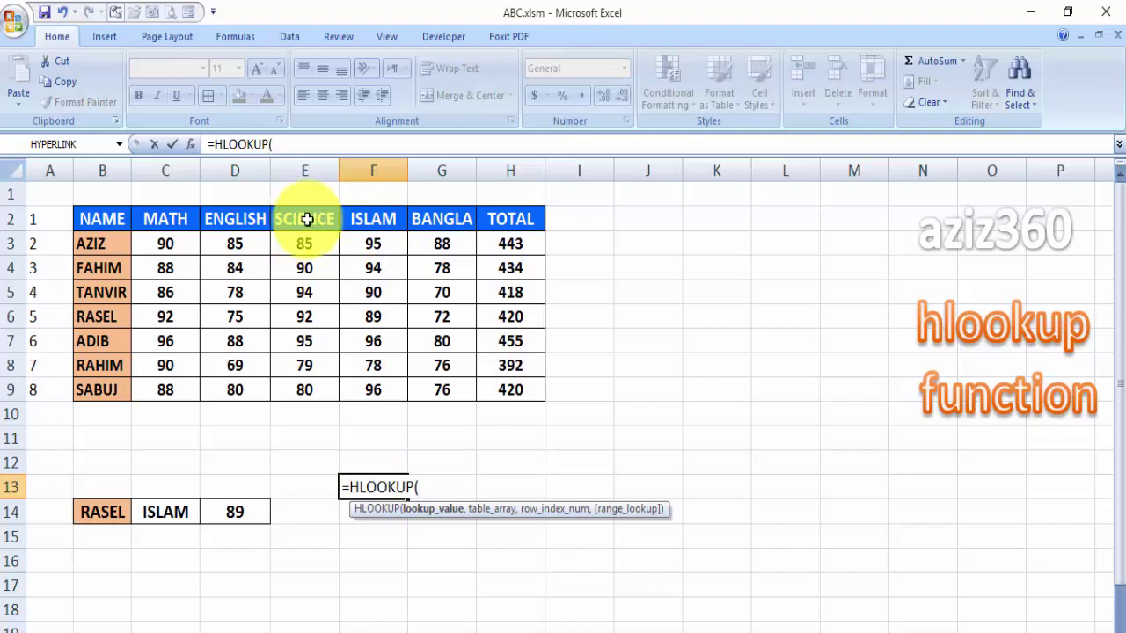
pyautogui.write('E2,')
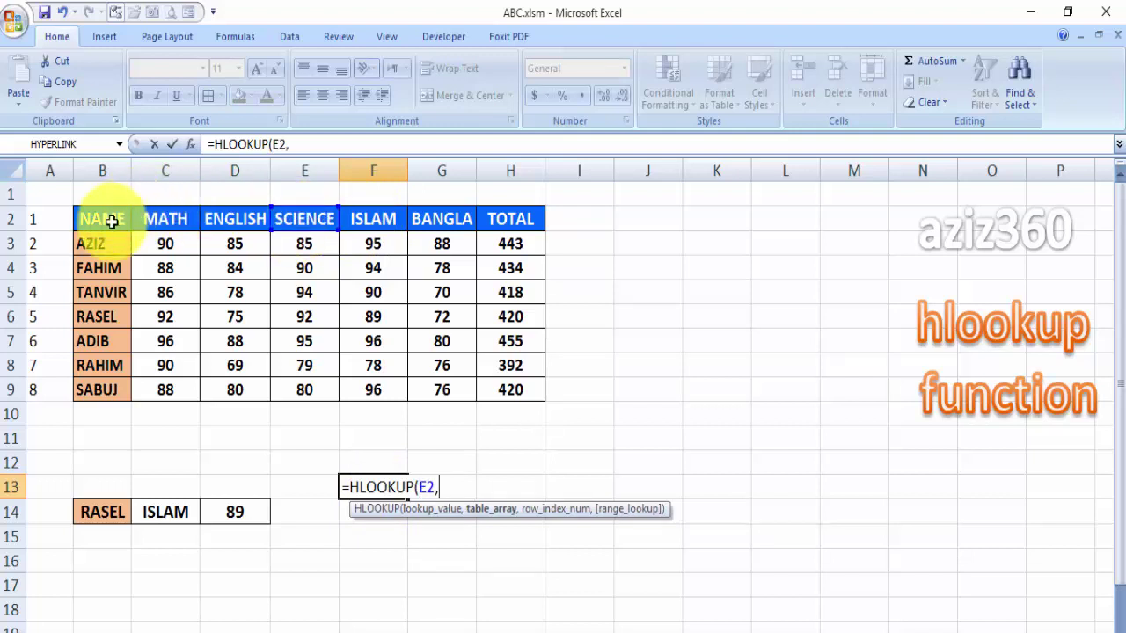
pyautogui.moveTo(98, 219)
pyautogui.mouseDown()
pyautogui.moveTo(492, 249)
pyautogui.moveTo(503, 397)
pyautogui.mouseUp()
pyautogui.write(',6,')
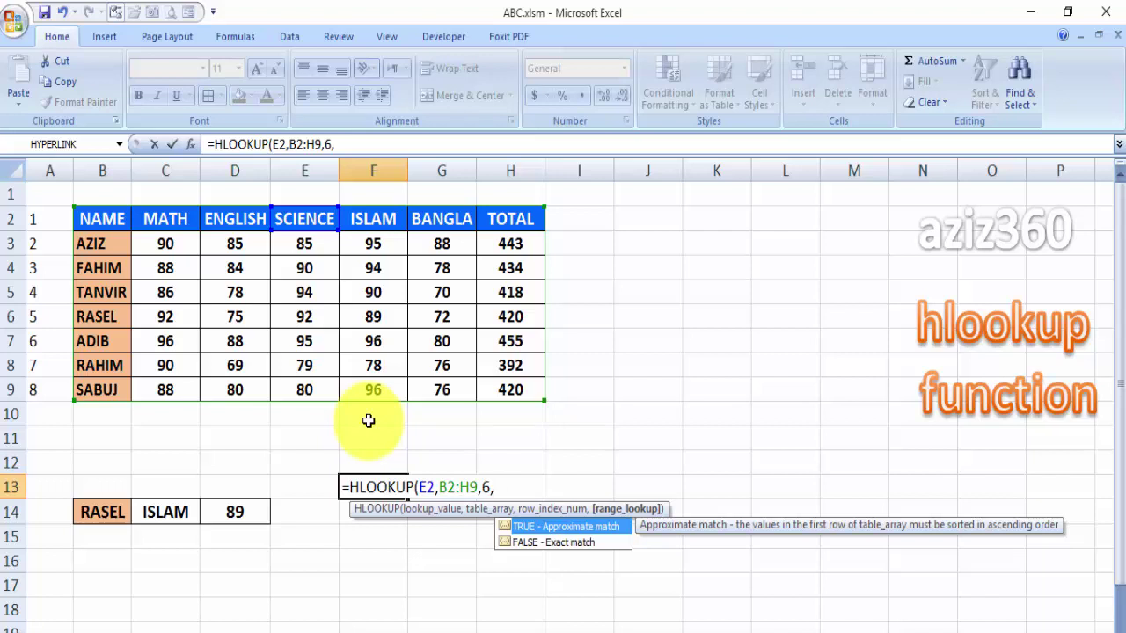
pyautogui.press('Down')
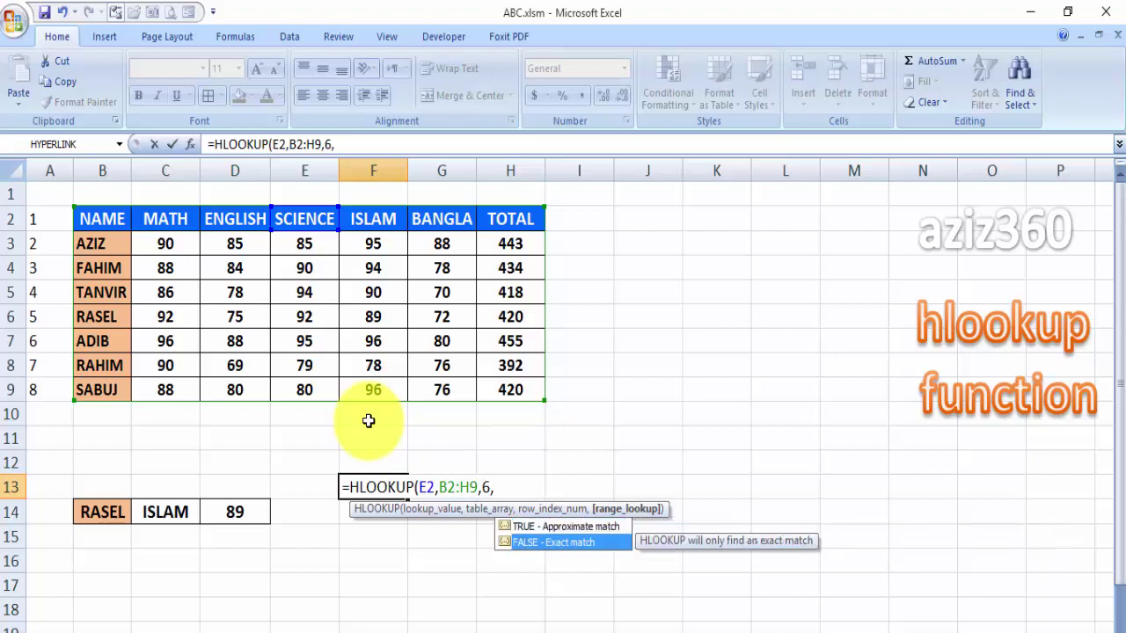
pyautogui.press('Tab')
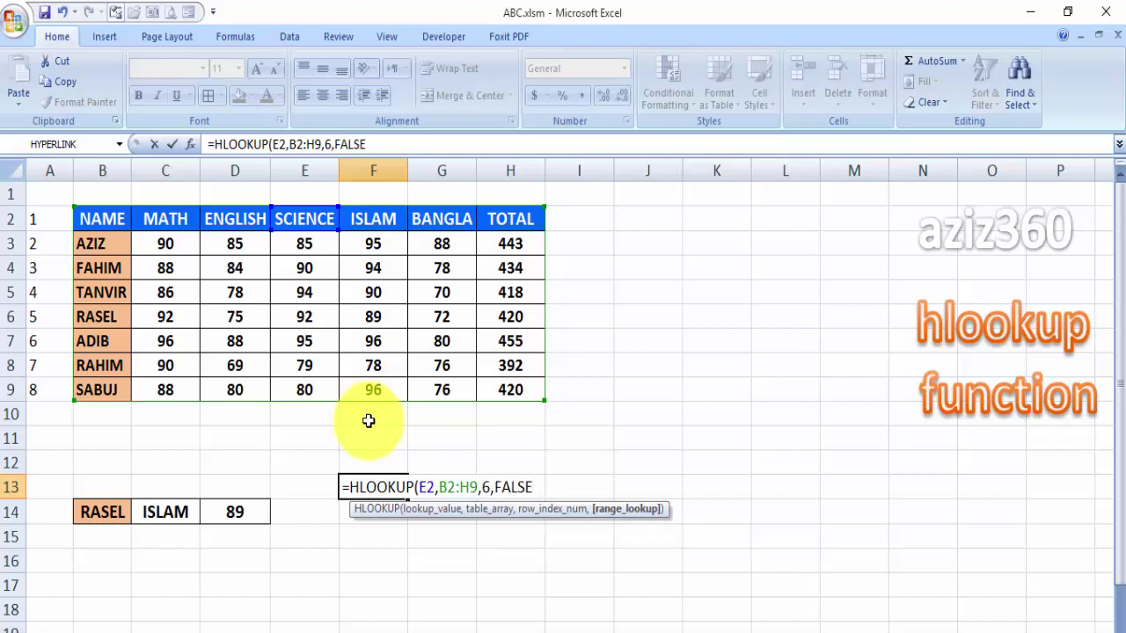
pyautogui.press('Return')
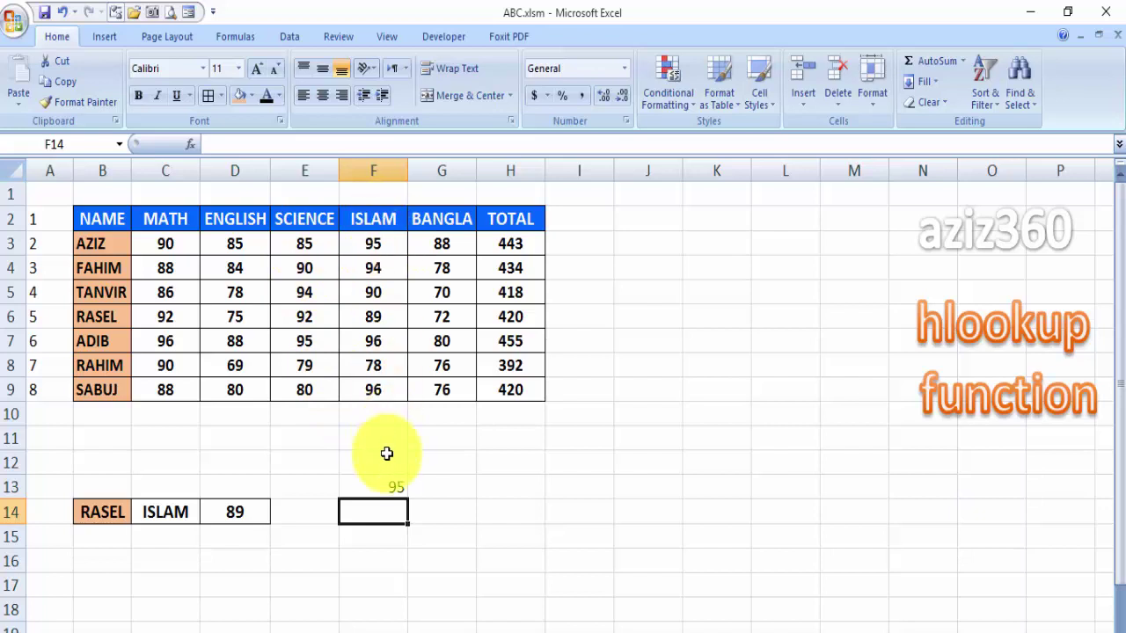
# Change F13's lookup value from E2 to F2 so it returns 96, then clear F13.
pyautogui.doubleClick(384, 486)
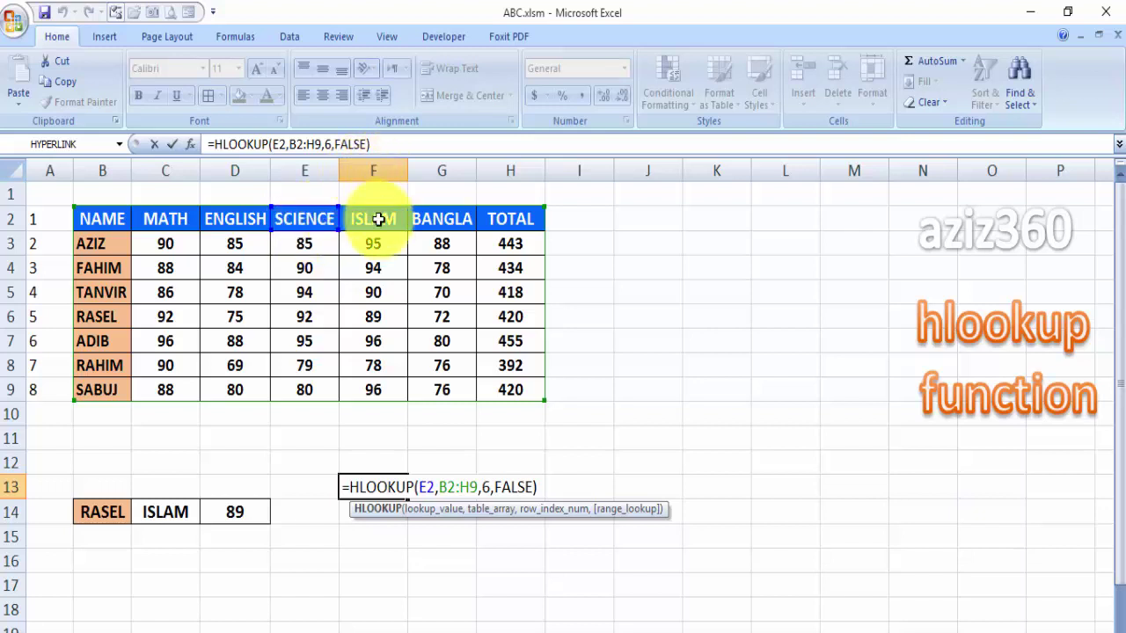
pyautogui.moveTo(459, 489); pyautogui.dragTo(413, 489)
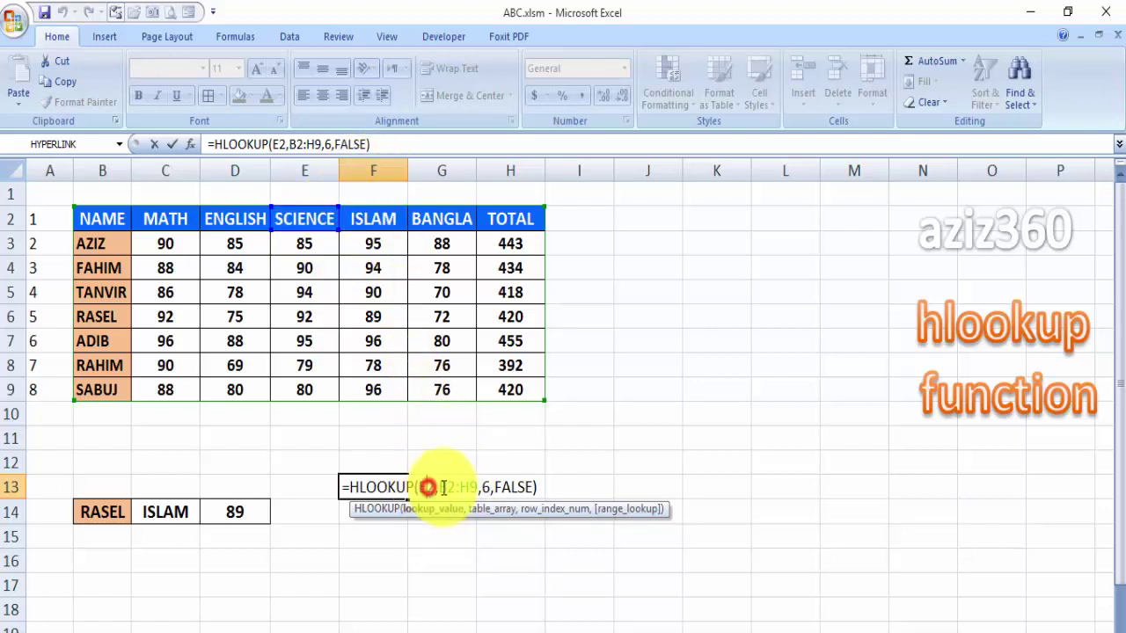
pyautogui.click(448, 488)
pyautogui.press('Delete')
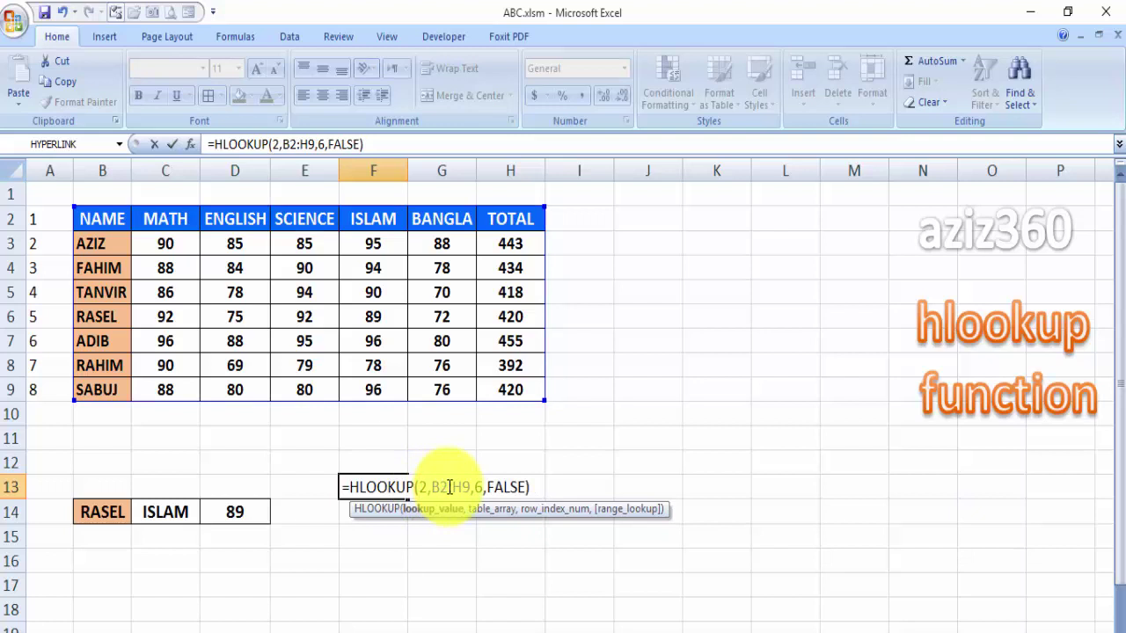
pyautogui.write('f')
pyautogui.press('Return')
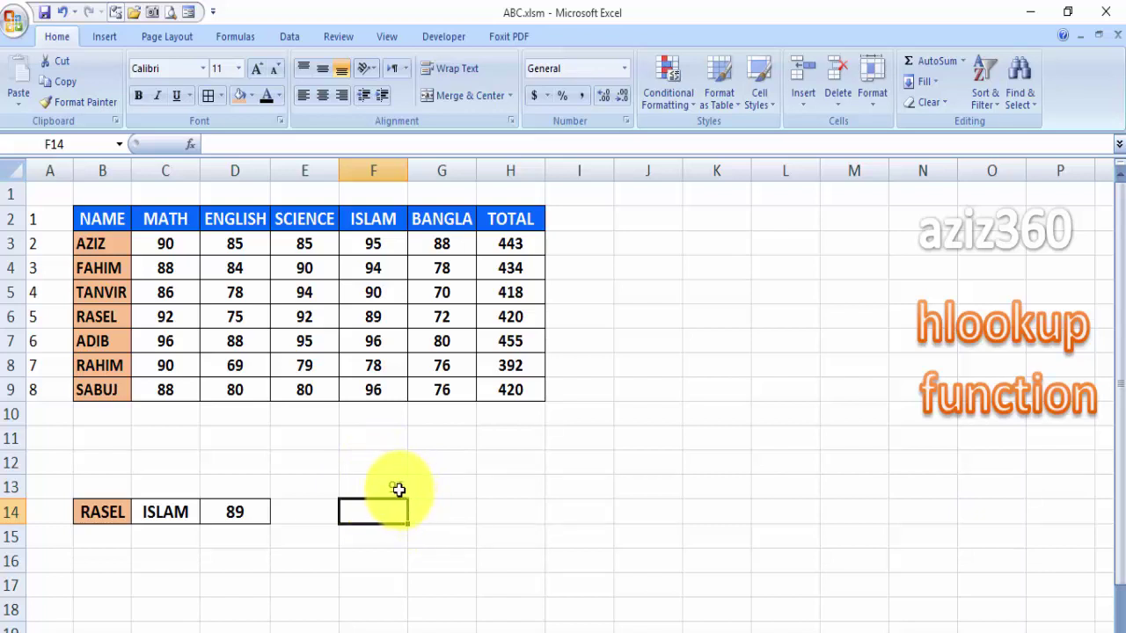
pyautogui.click(398, 489)
pyautogui.press('Delete')
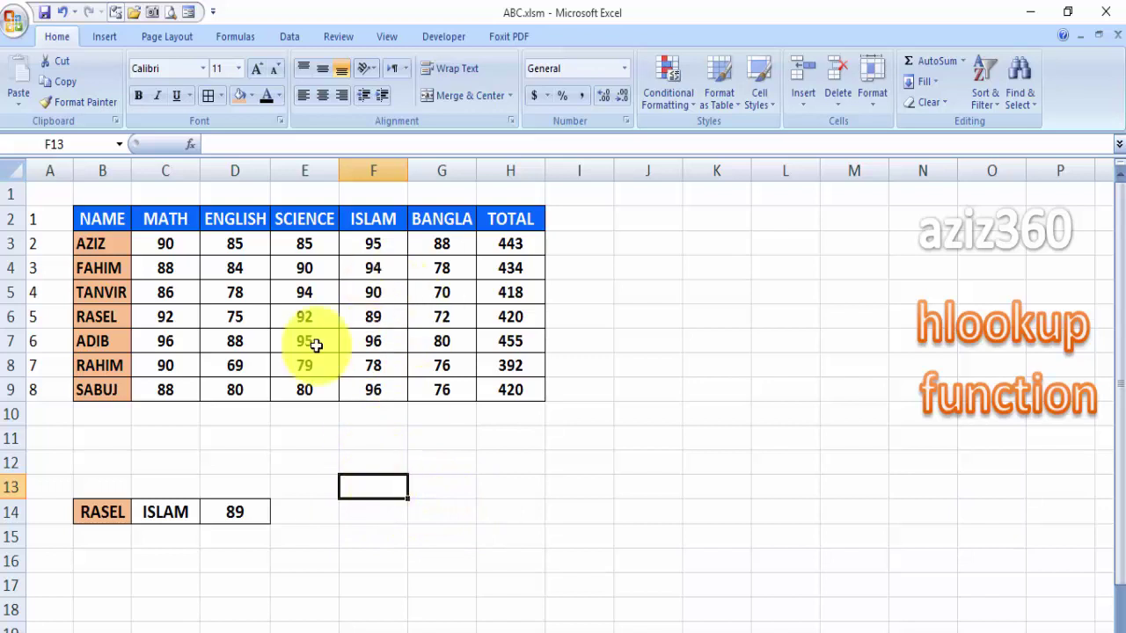
# Add List data validation to F13 with source C2:H2, the subject headings MATH through TOTAL.
pyautogui.click(287, 37)
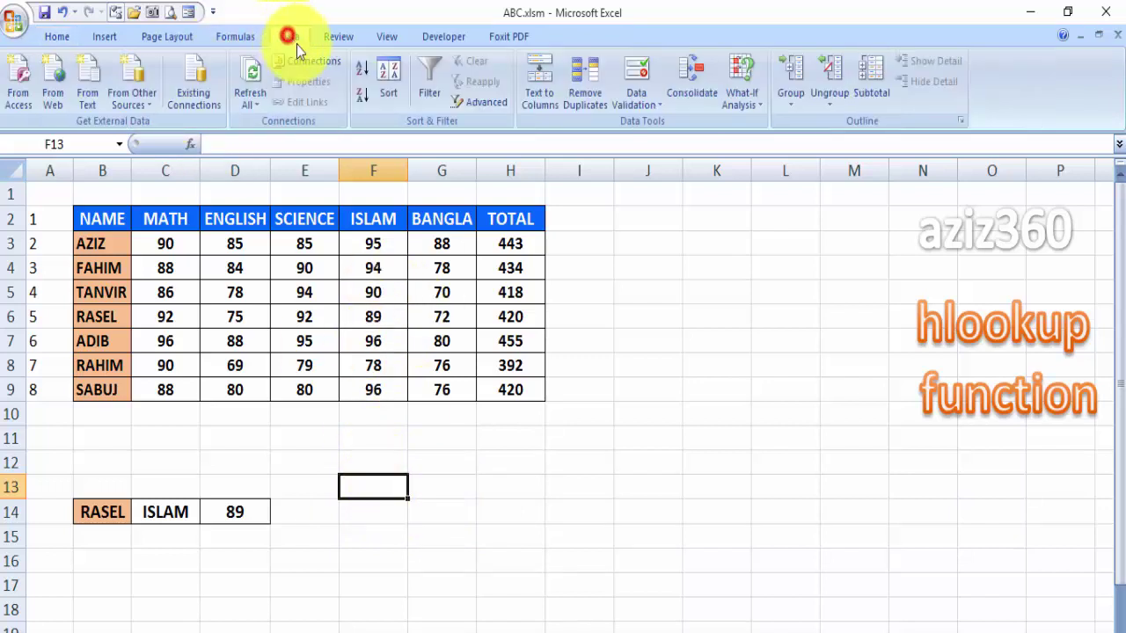
pyautogui.click(654, 104)
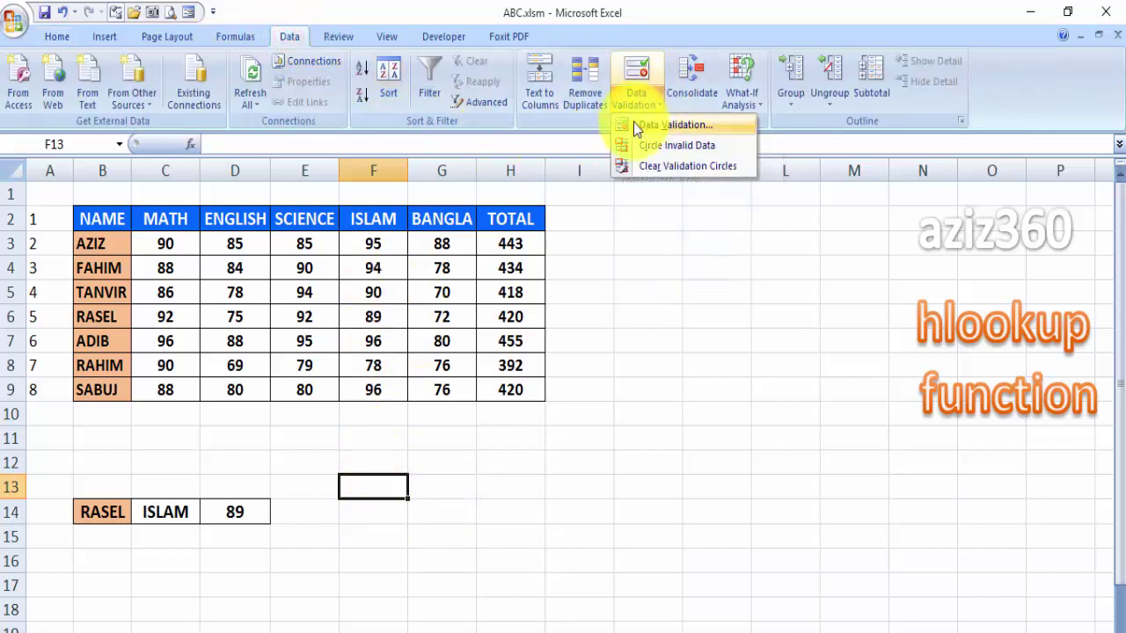
pyautogui.click(662, 124)
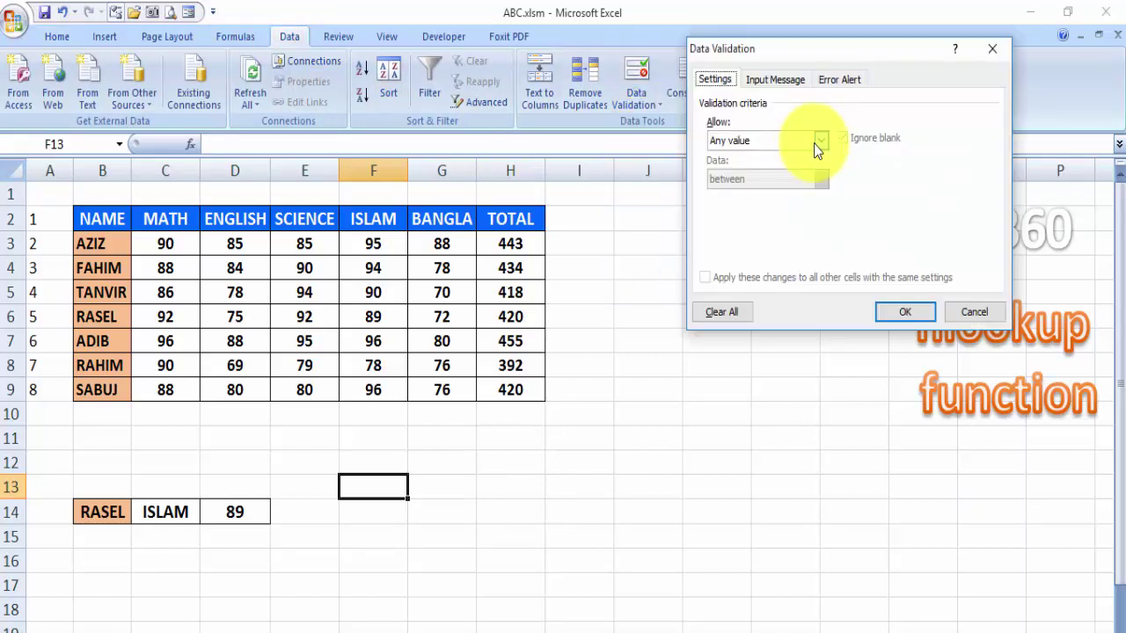
pyautogui.click(818, 142)
pyautogui.click(776, 195)
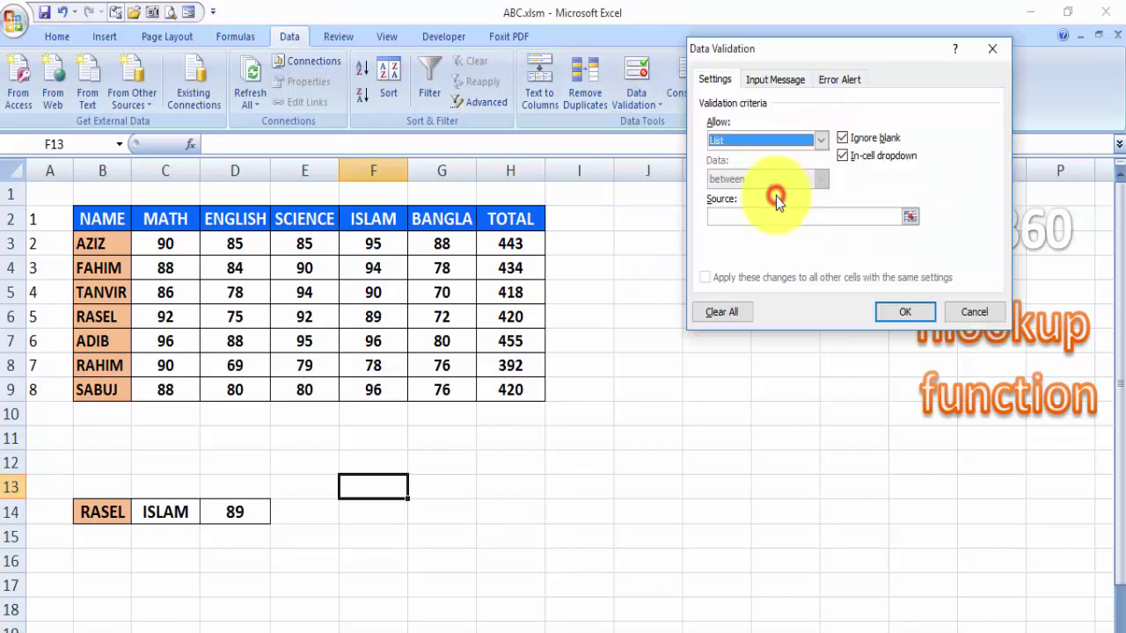
pyautogui.click(732, 217)
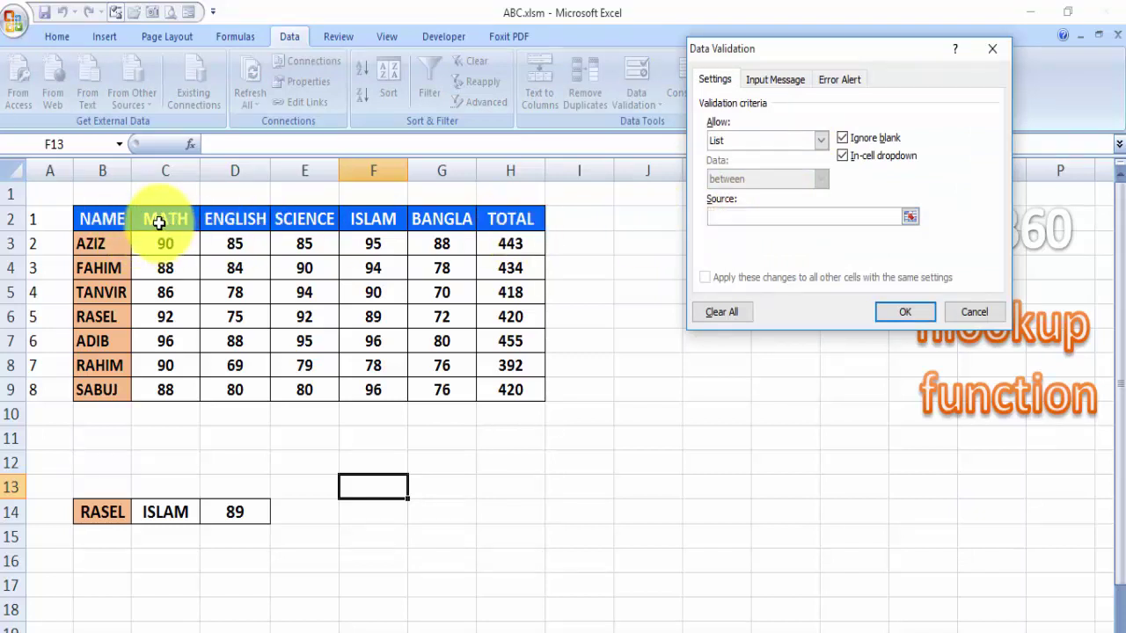
pyautogui.moveTo(154, 221); pyautogui.dragTo(508, 220)
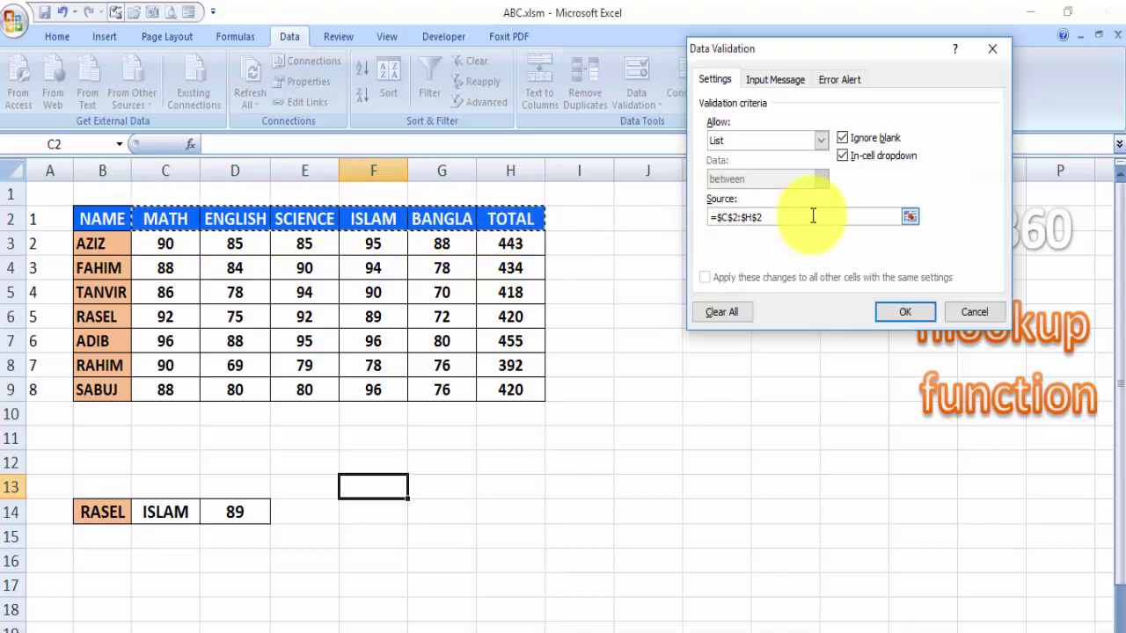
pyautogui.press('Return')
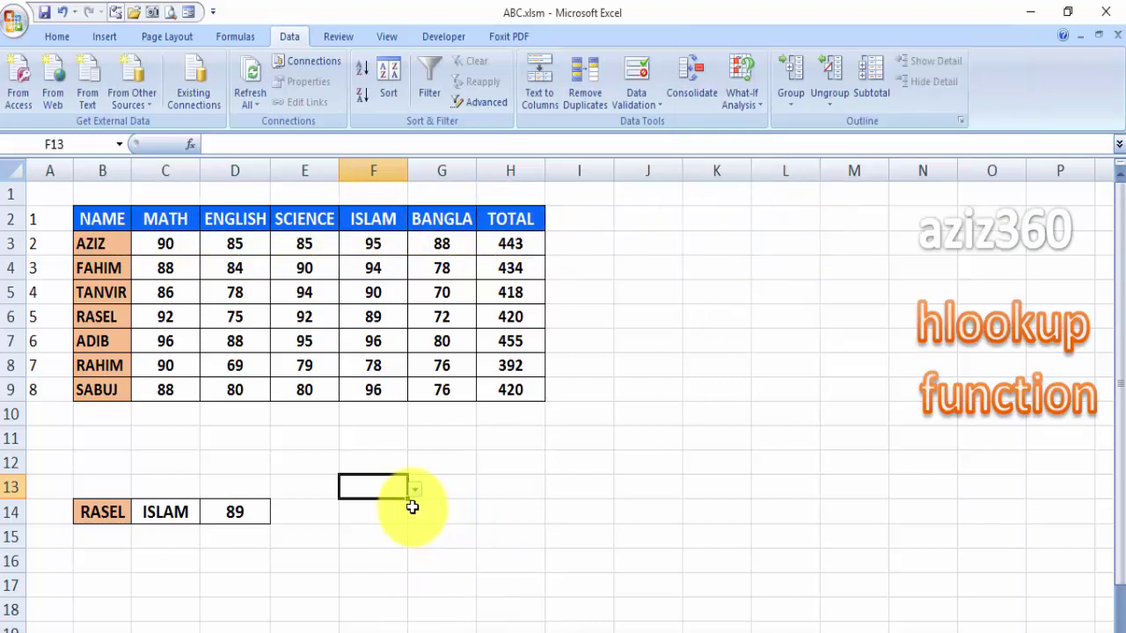
# Choose TOTAL from F13's subject dropdown.
pyautogui.click(415, 490)
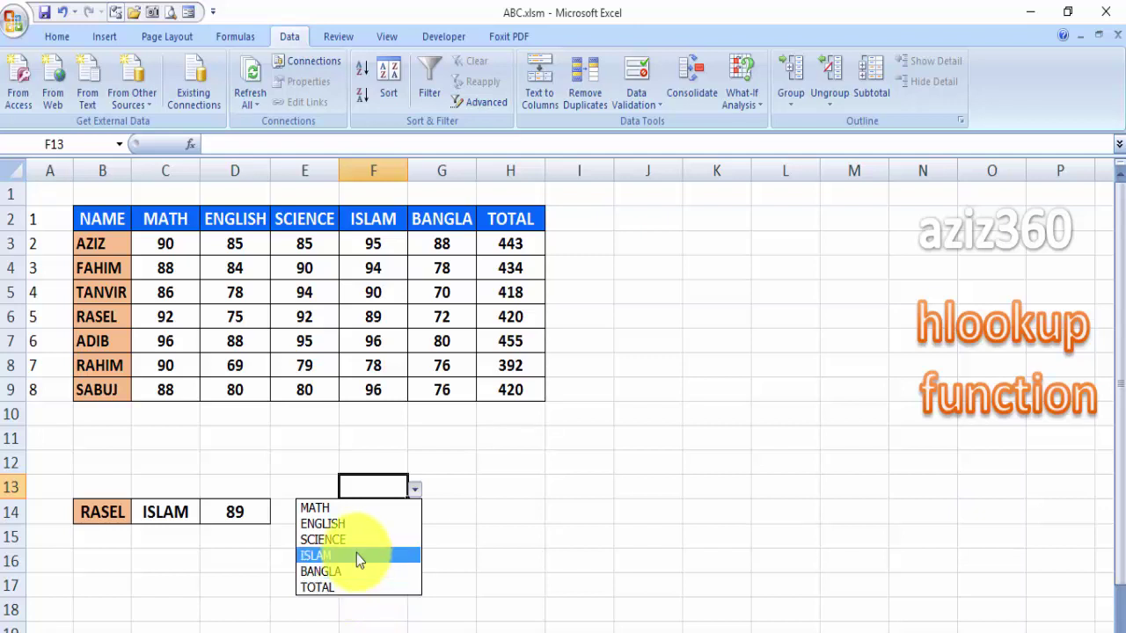
pyautogui.press('Escape')
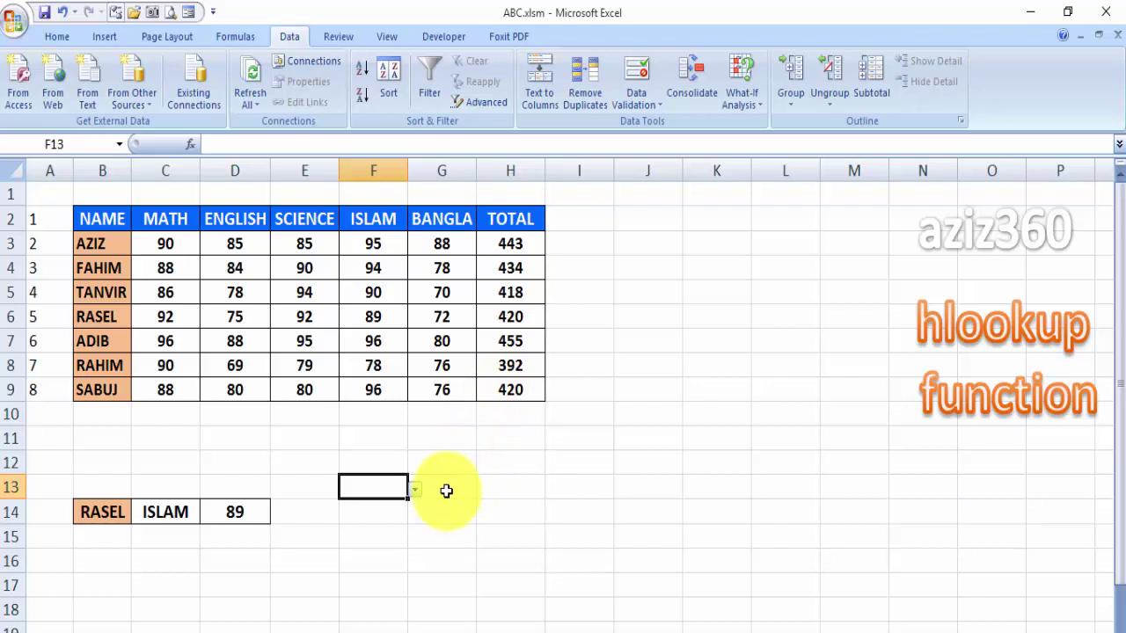
pyautogui.click(414, 490)
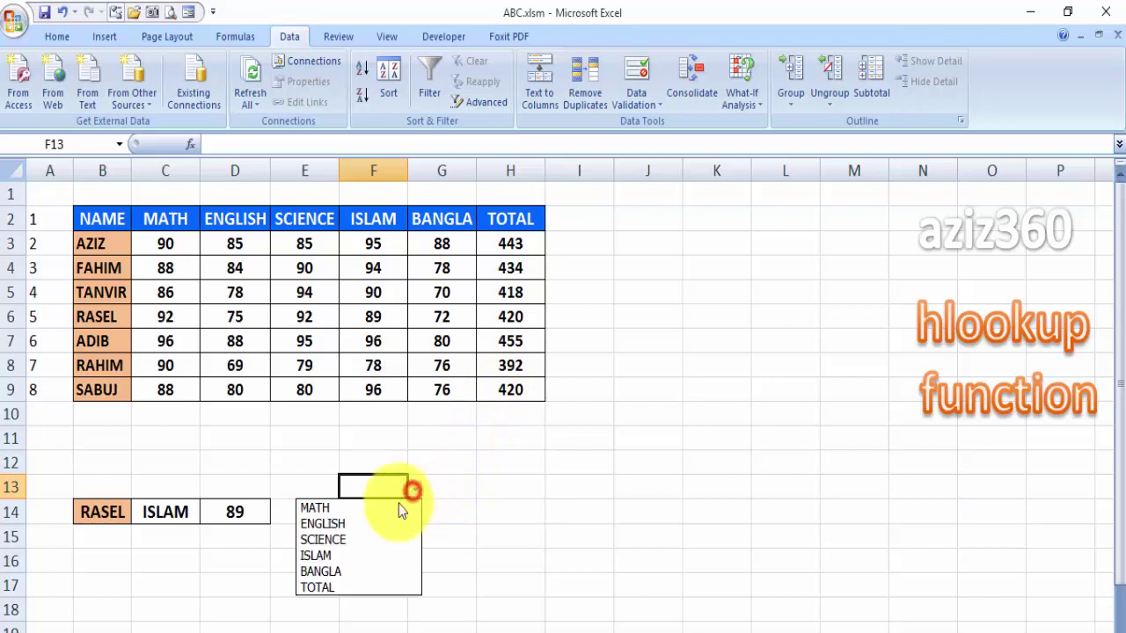
pyautogui.click(341, 587)
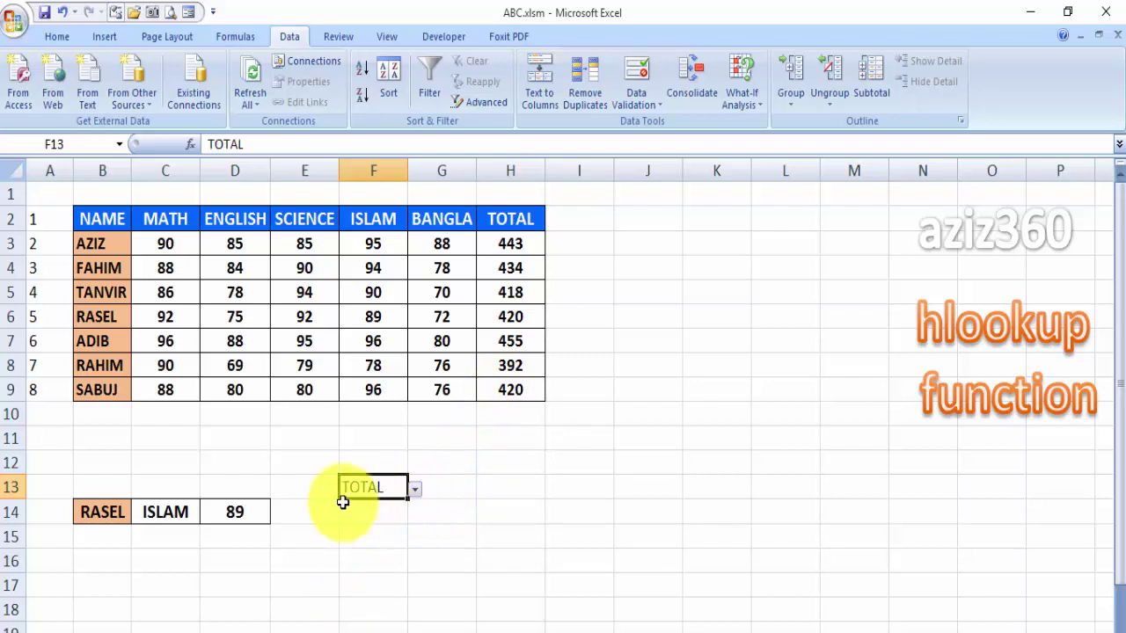
# Enter RAHIM as the student name in E13 and begin an HLOOKUP formula in G13.
pyautogui.click(321, 487)
pyautogui.write('RAHIM')
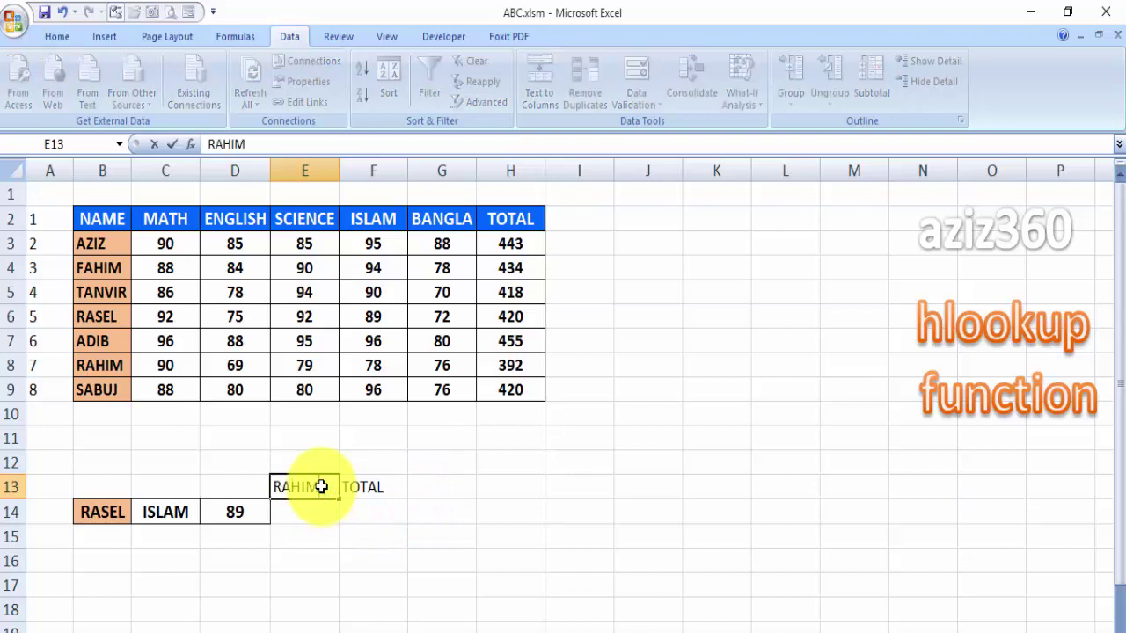
pyautogui.press('Tab')
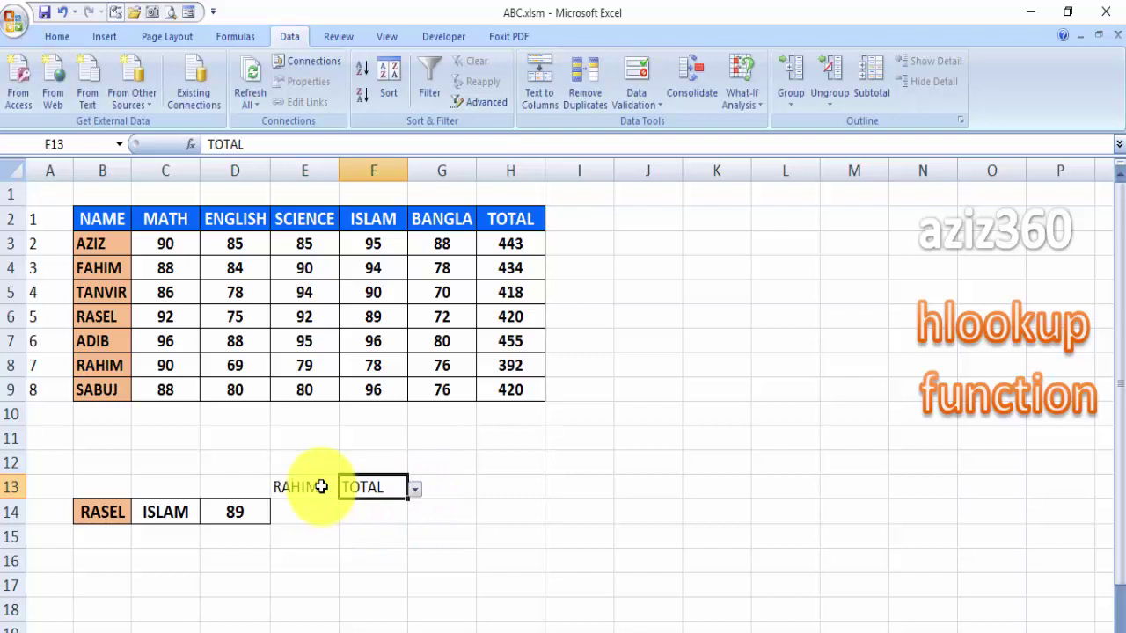
pyautogui.press('Tab')
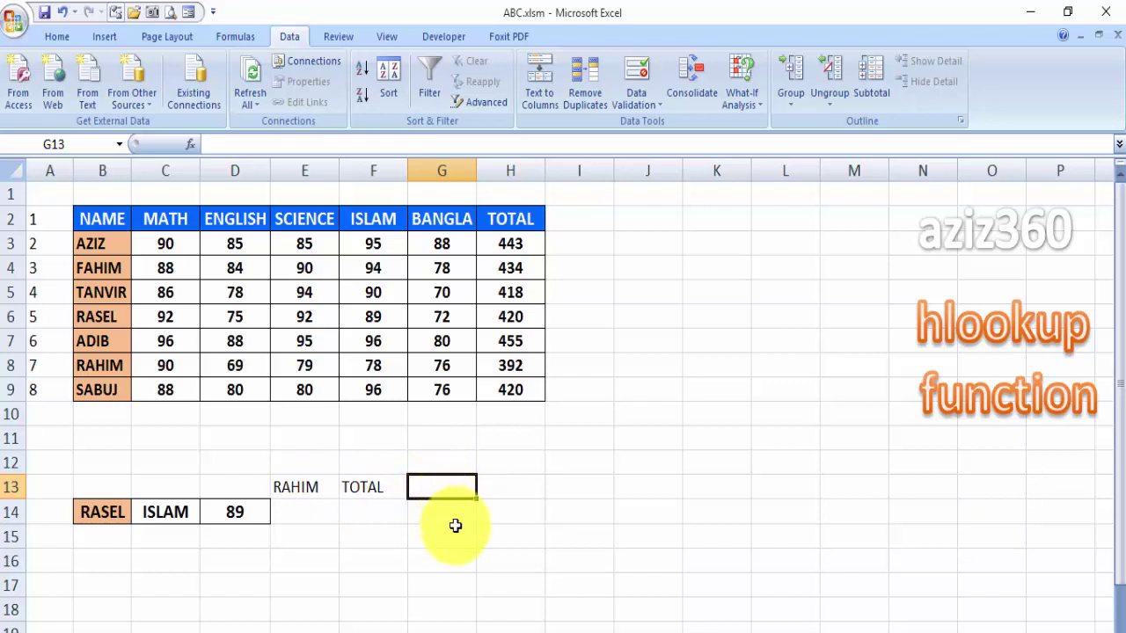
pyautogui.write('=')
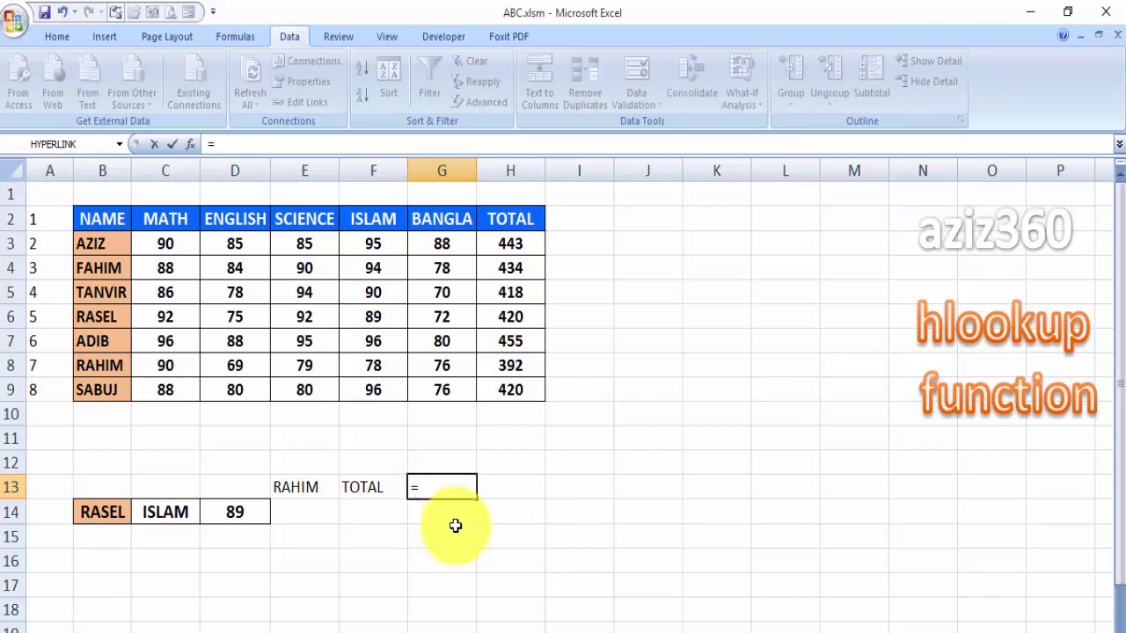
pyautogui.write('HLOOKUP(')
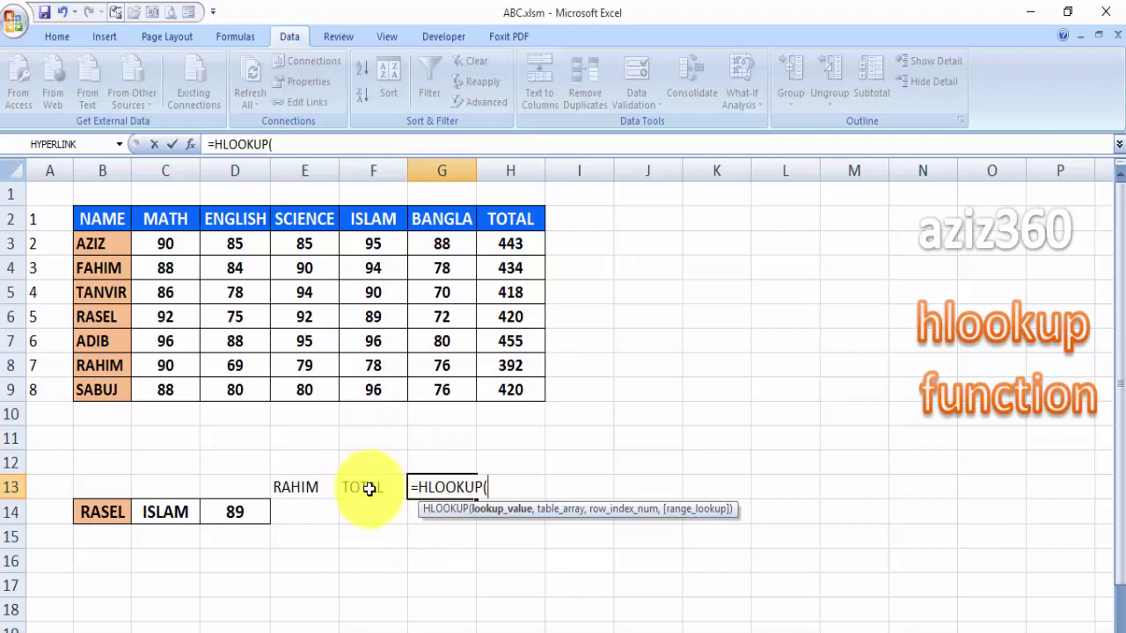
# Complete G13 as =HLOOKUP(F13,B2:H9,7,FALSE), returning RAHIM's total of 392.
pyautogui.click(374, 487)
pyautogui.write(',')
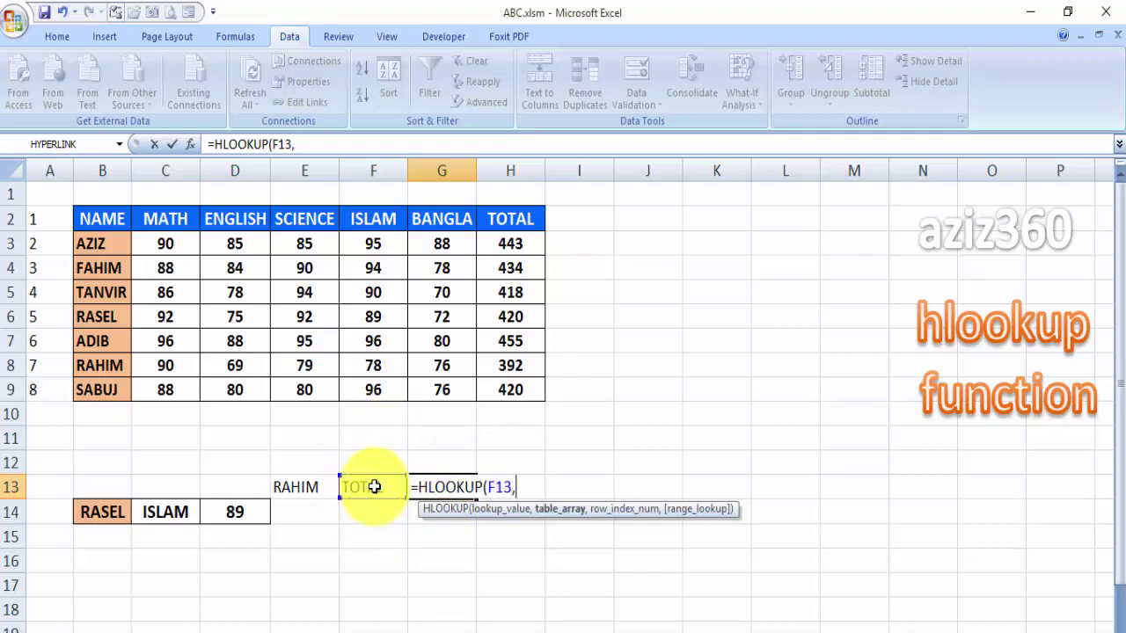
pyautogui.moveTo(101, 218)
pyautogui.mouseDown()
pyautogui.moveTo(466, 238)
pyautogui.moveTo(523, 388)
pyautogui.mouseUp()
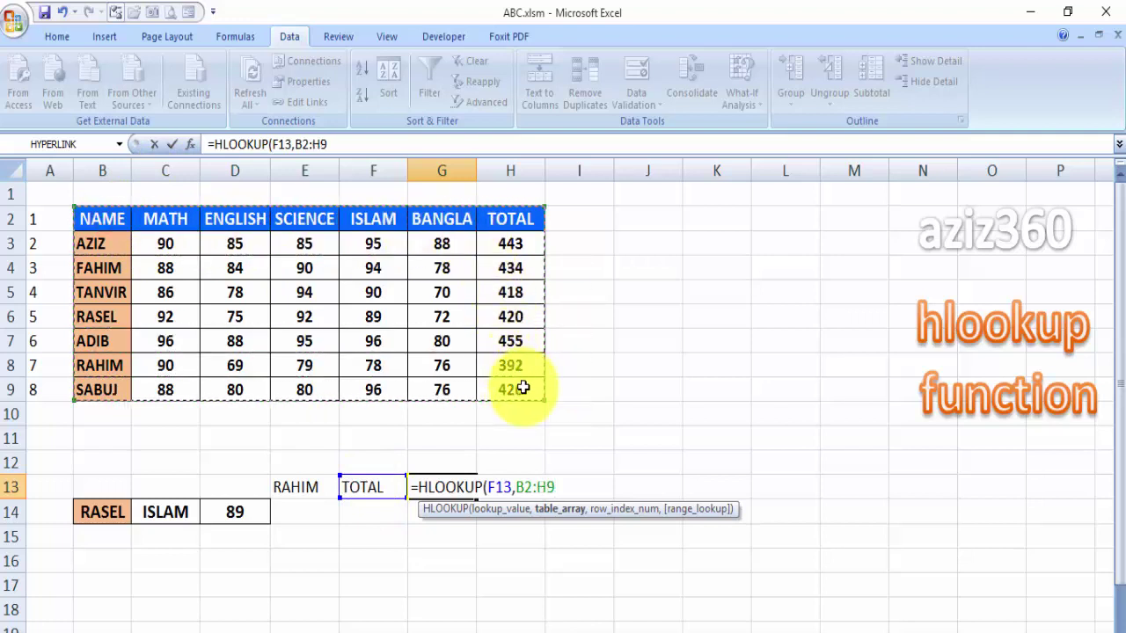
pyautogui.write(',7,')
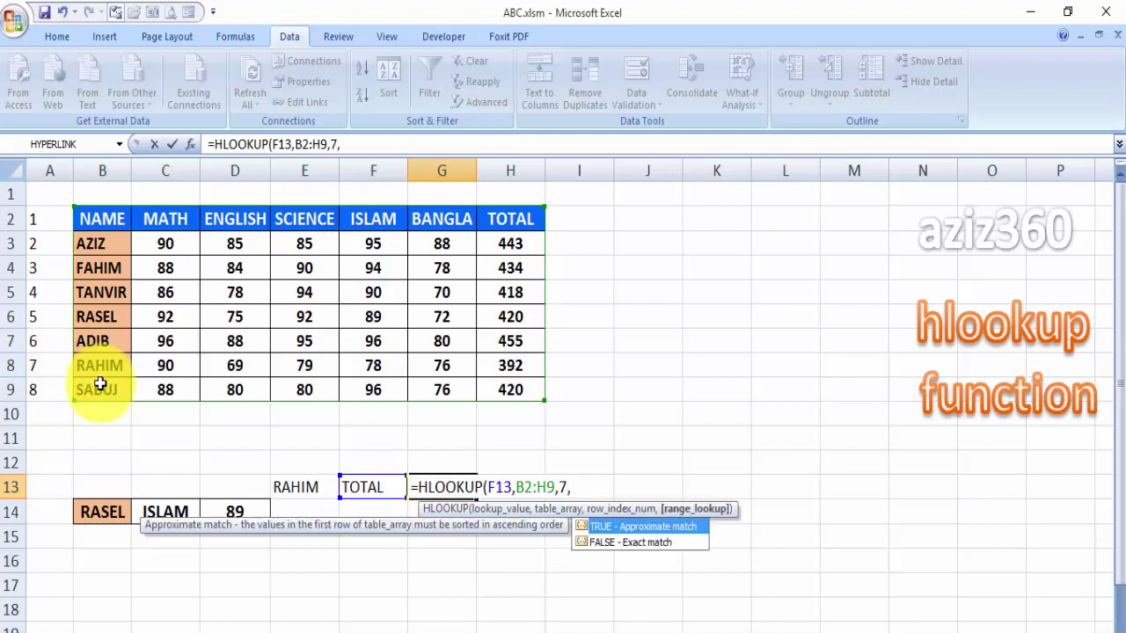
pyautogui.press('Down')
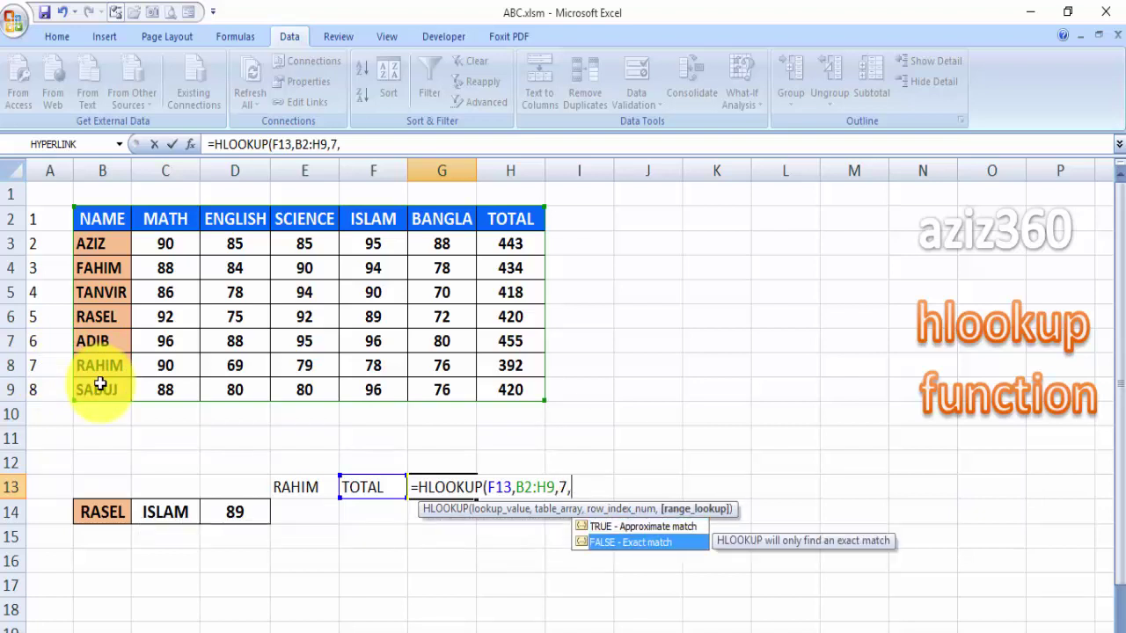
pyautogui.press('Tab')
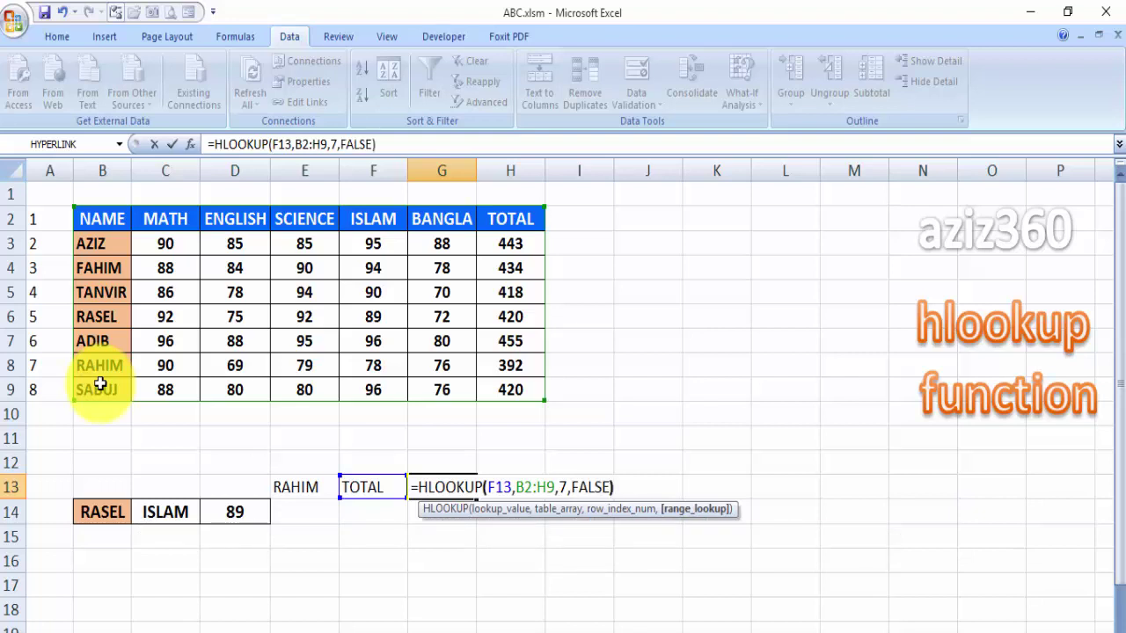
pyautogui.press('Return')
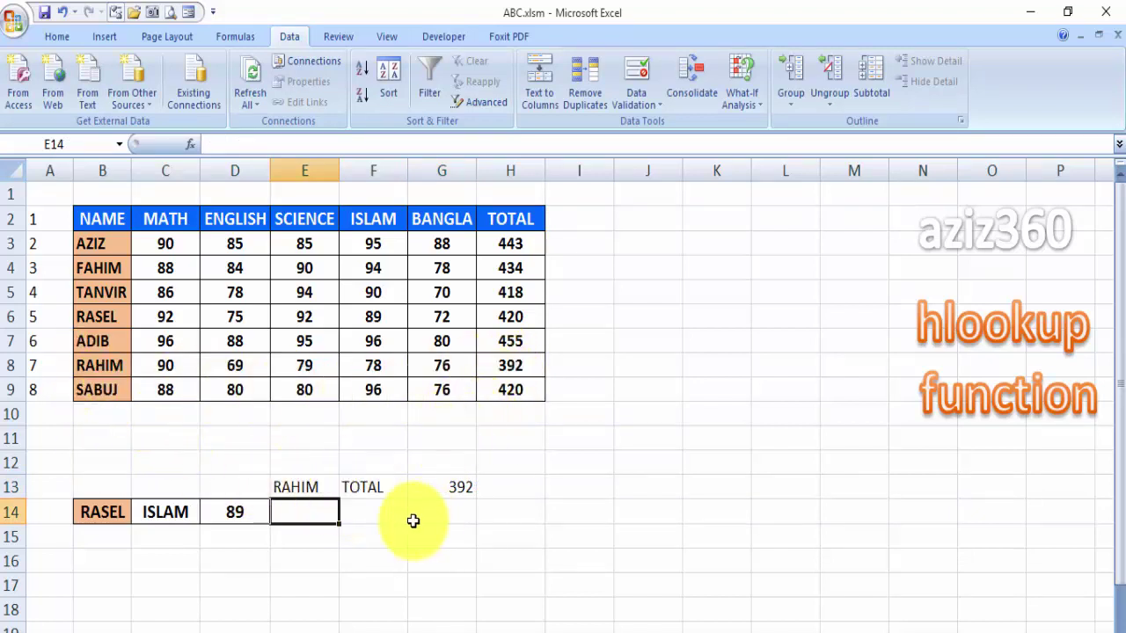
# Change the student in E13 to SABUJ and the subject in F13 to MATH.
pyautogui.click(317, 486)
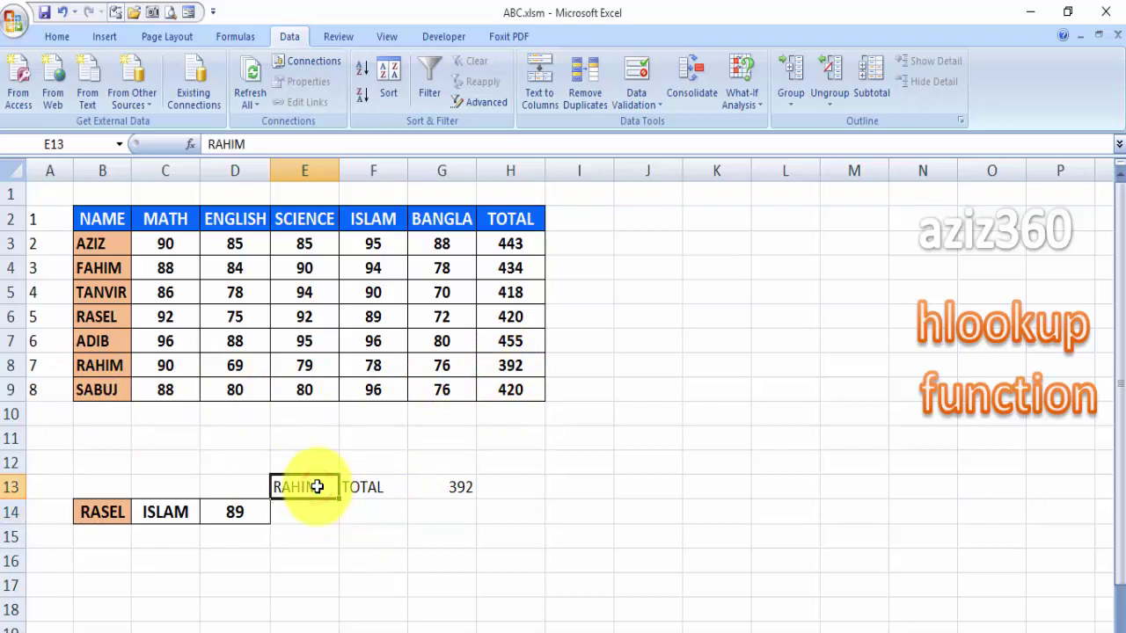
pyautogui.write('SABUJ')
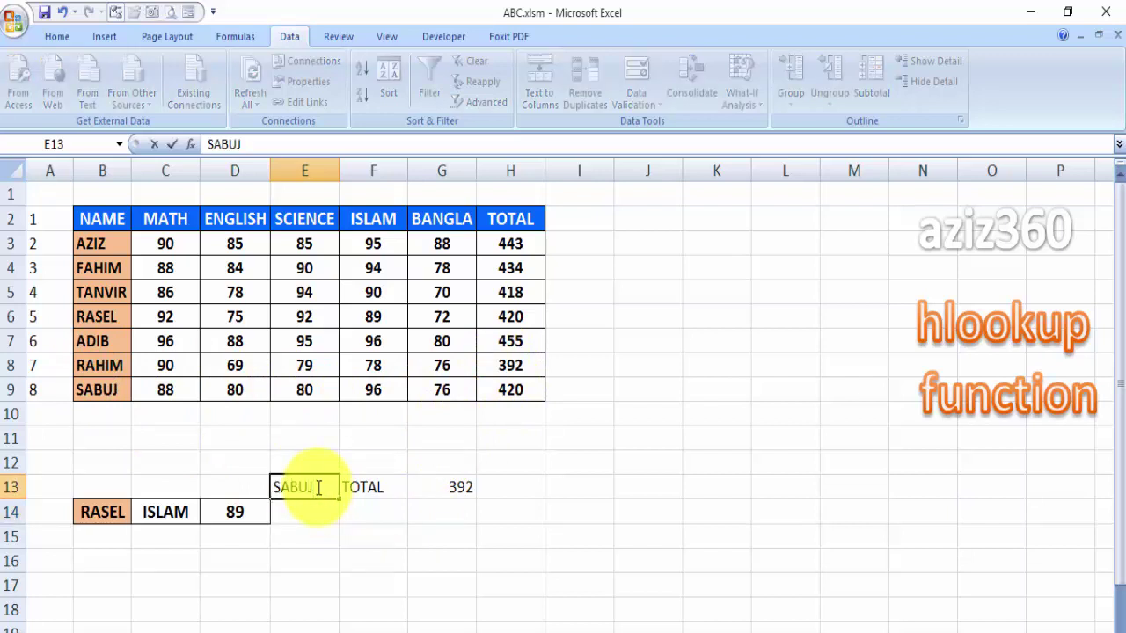
pyautogui.click(400, 486)
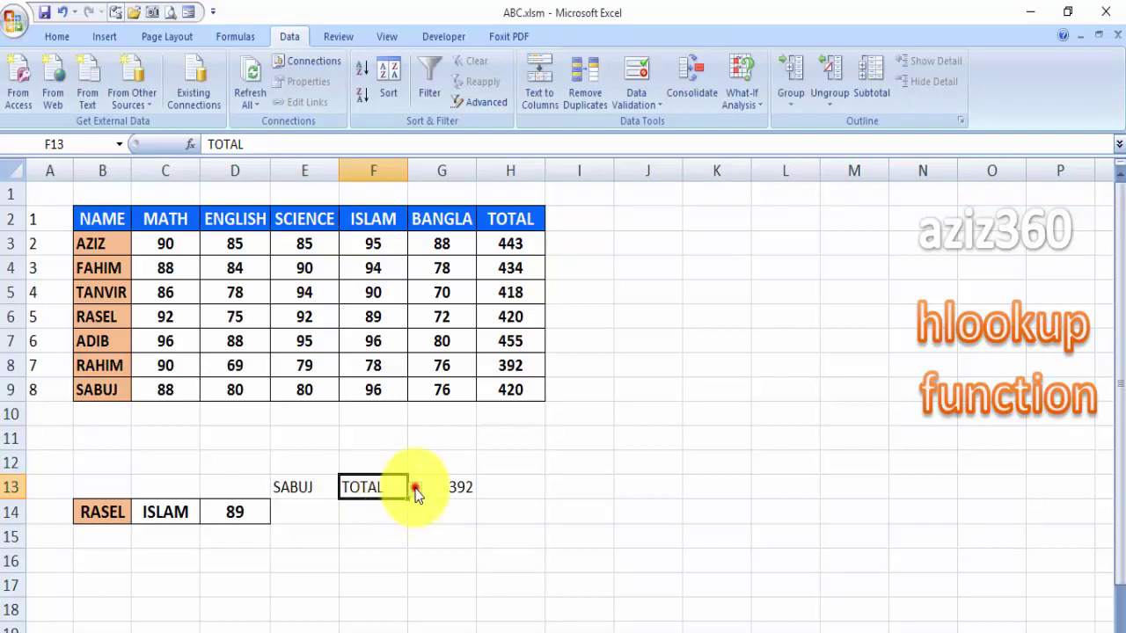
pyautogui.click(414, 488)
pyautogui.click(349, 510)
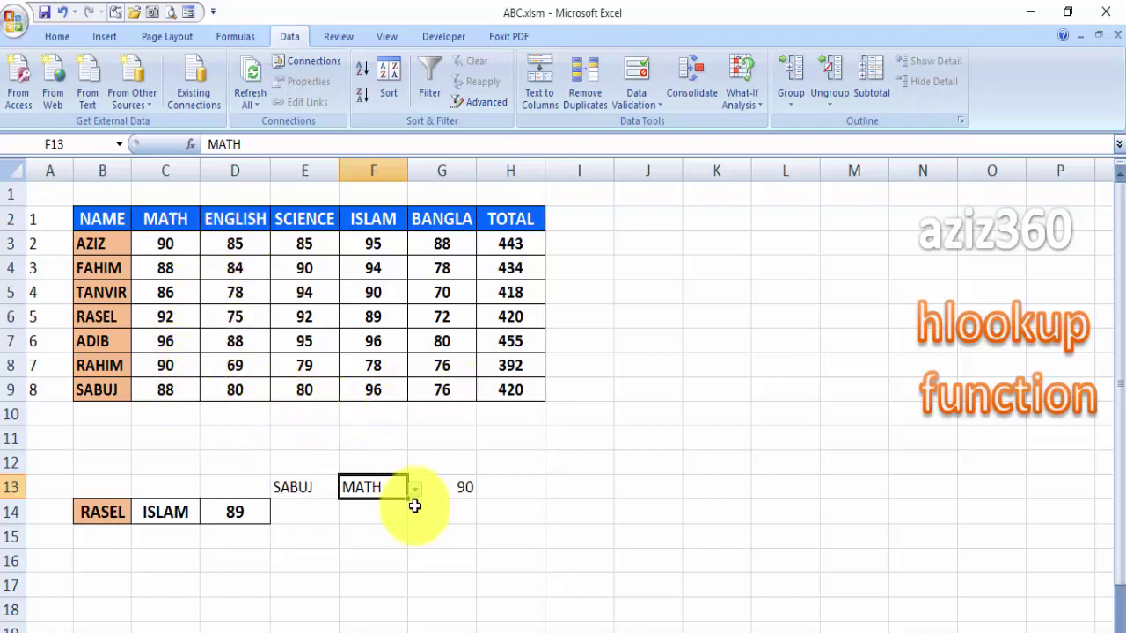
# Change G13's HLOOKUP row index from 7 to 8, returning SABUJ's MATH mark of 88.
pyautogui.click(440, 487)
pyautogui.doubleClick(445, 487)
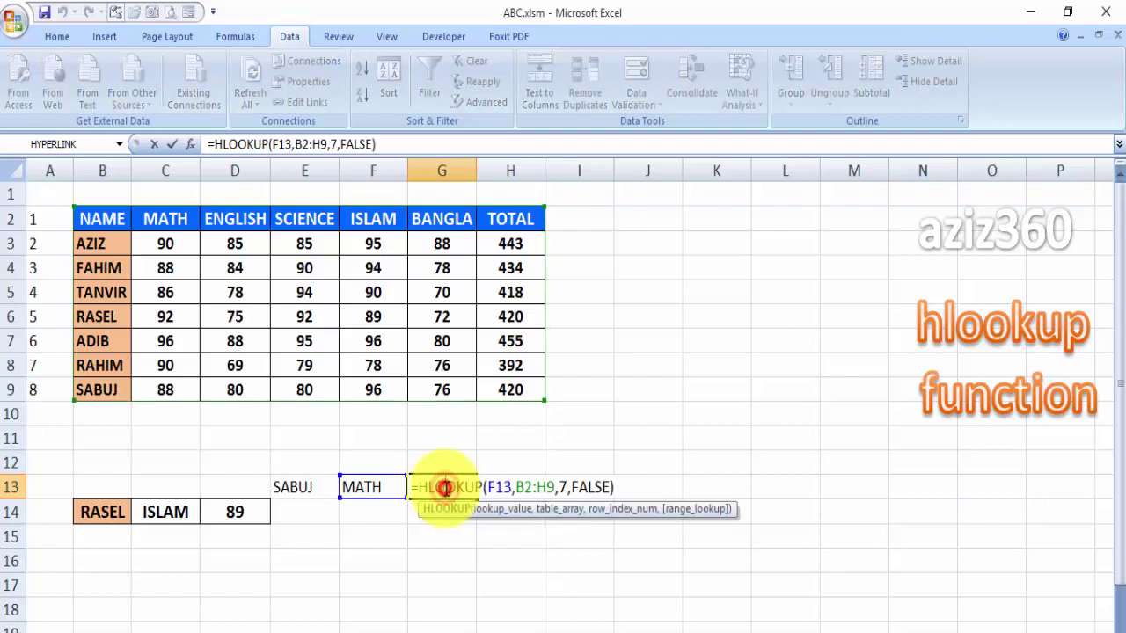
pyautogui.click(513, 487)
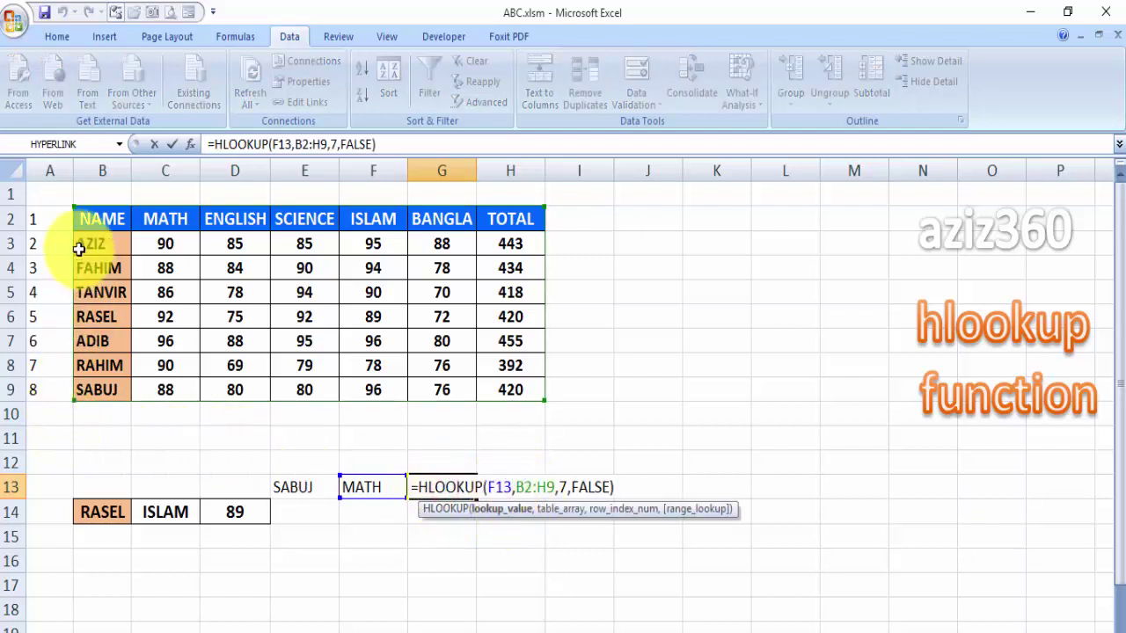
pyautogui.click(563, 488)
pyautogui.press('BackSpace')
pyautogui.write('8')
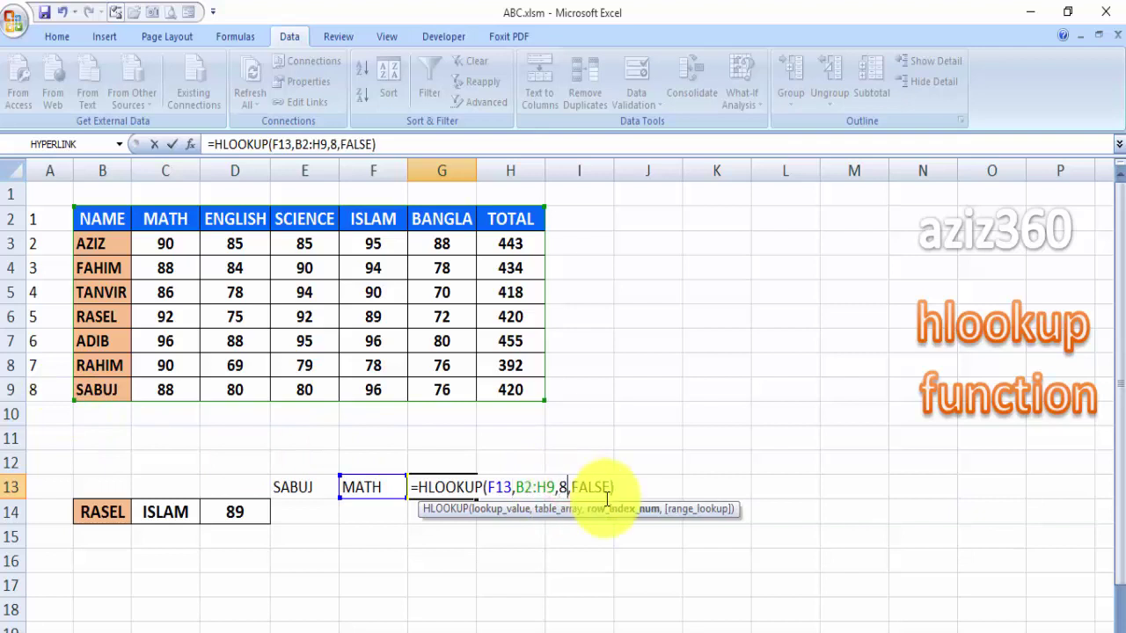
pyautogui.press('Return')
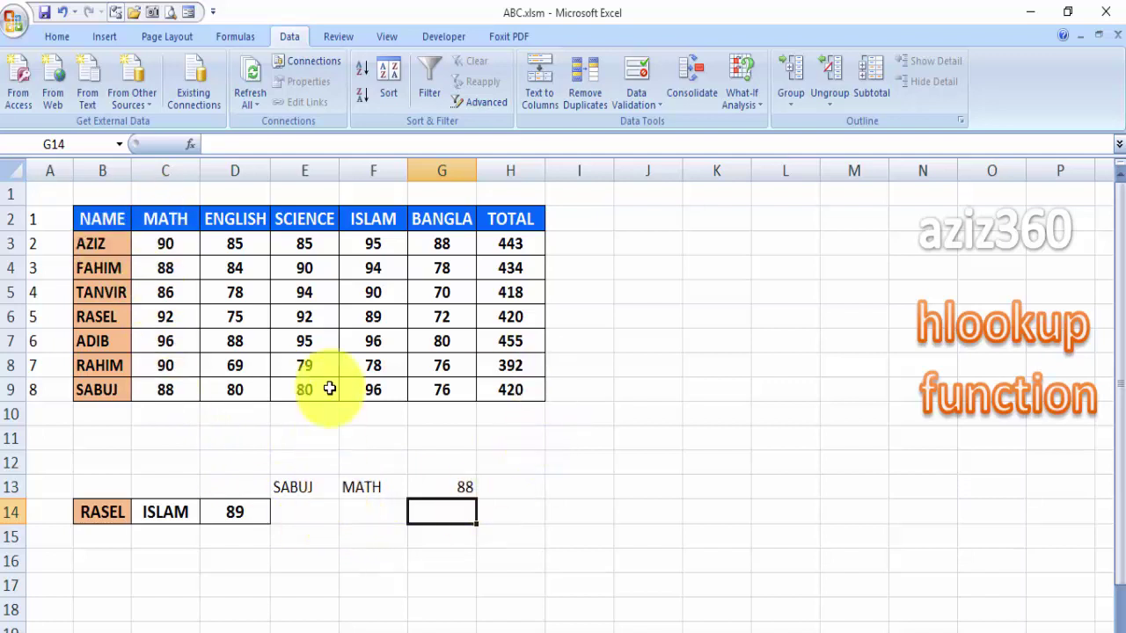
# Choose SCIENCE in F13 and confirm SABUJ's SCIENCE mark of 80 in the table.
pyautogui.click(363, 493)
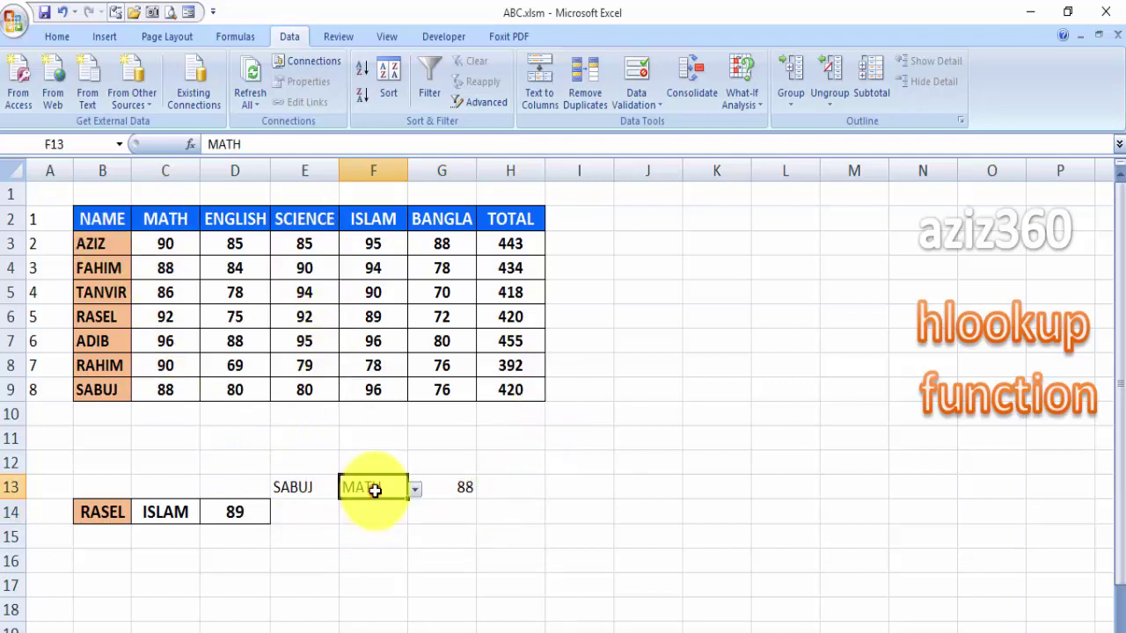
pyautogui.click(415, 492)
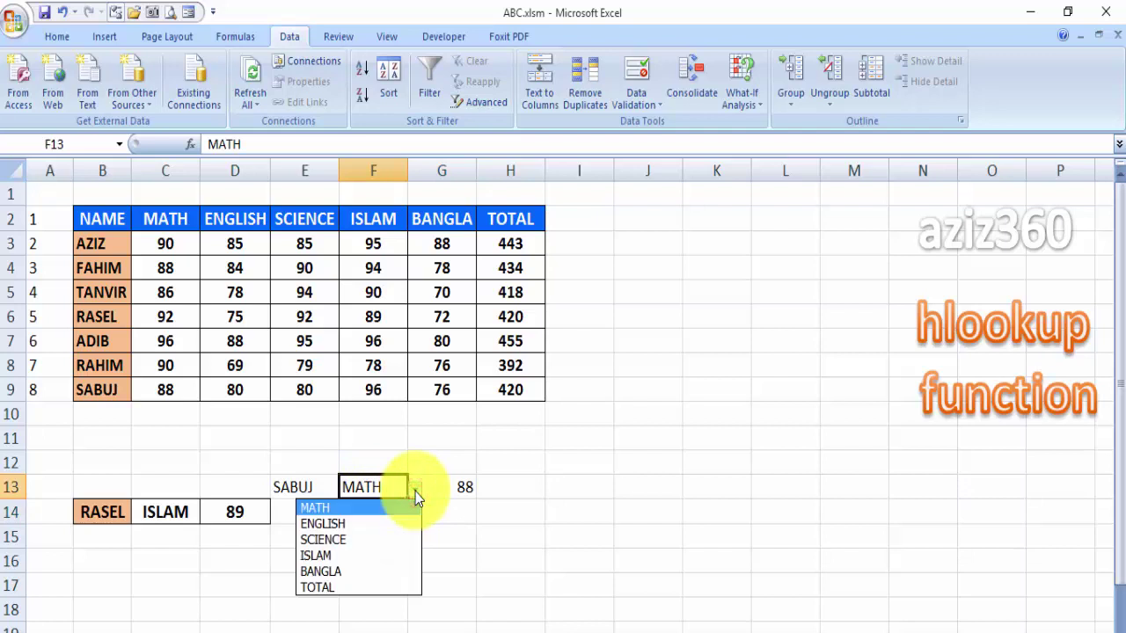
pyautogui.click(354, 540)
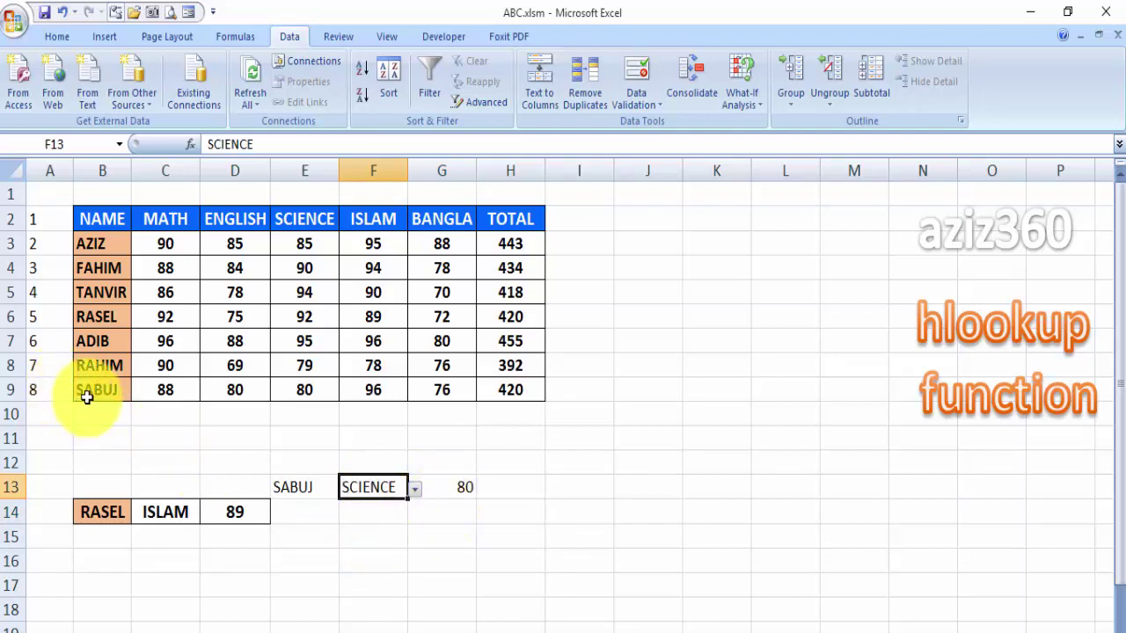
pyautogui.moveTo(87, 397); pyautogui.dragTo(298, 389)
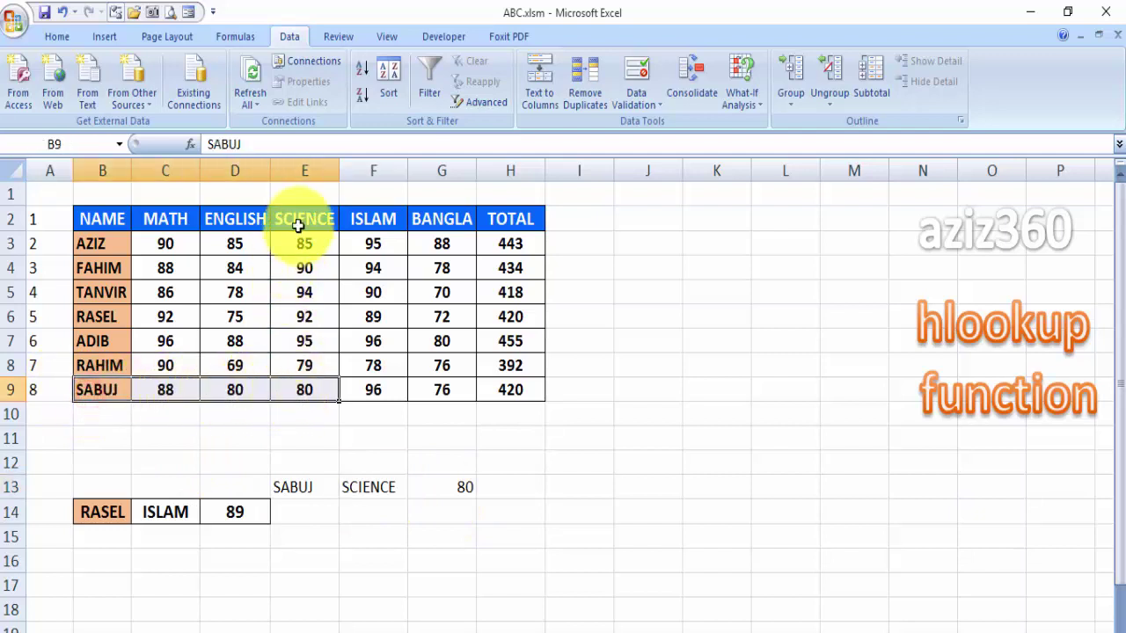
pyautogui.moveTo(298, 226); pyautogui.dragTo(305, 390)
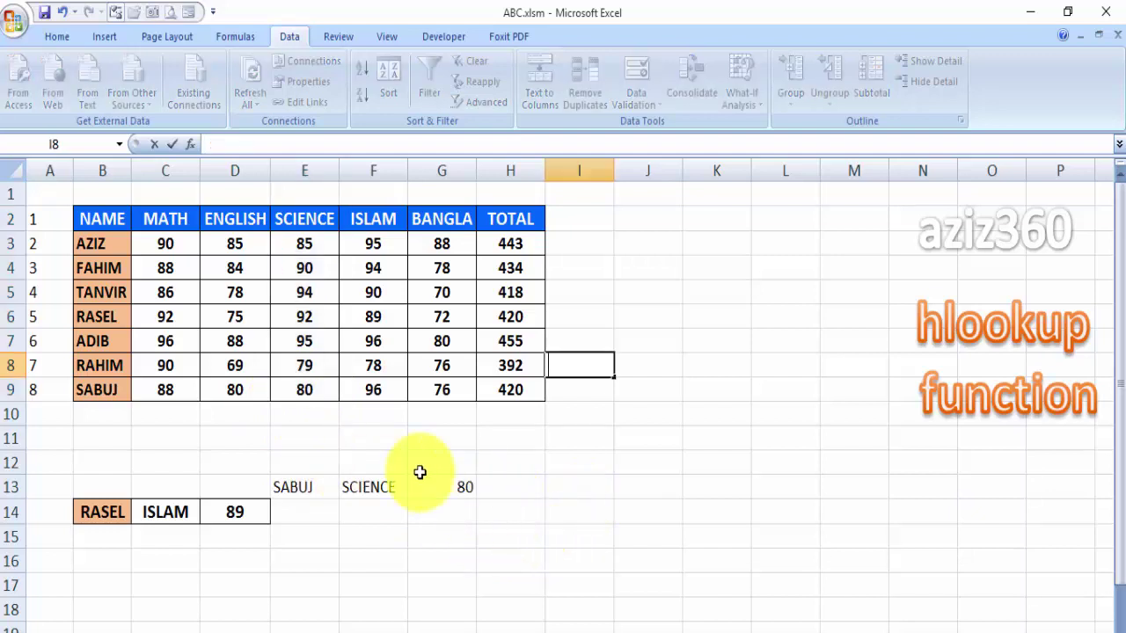
# Enter RASEL in I12 and trace his BANGLA score in the marks table.
pyautogui.click(565, 462)
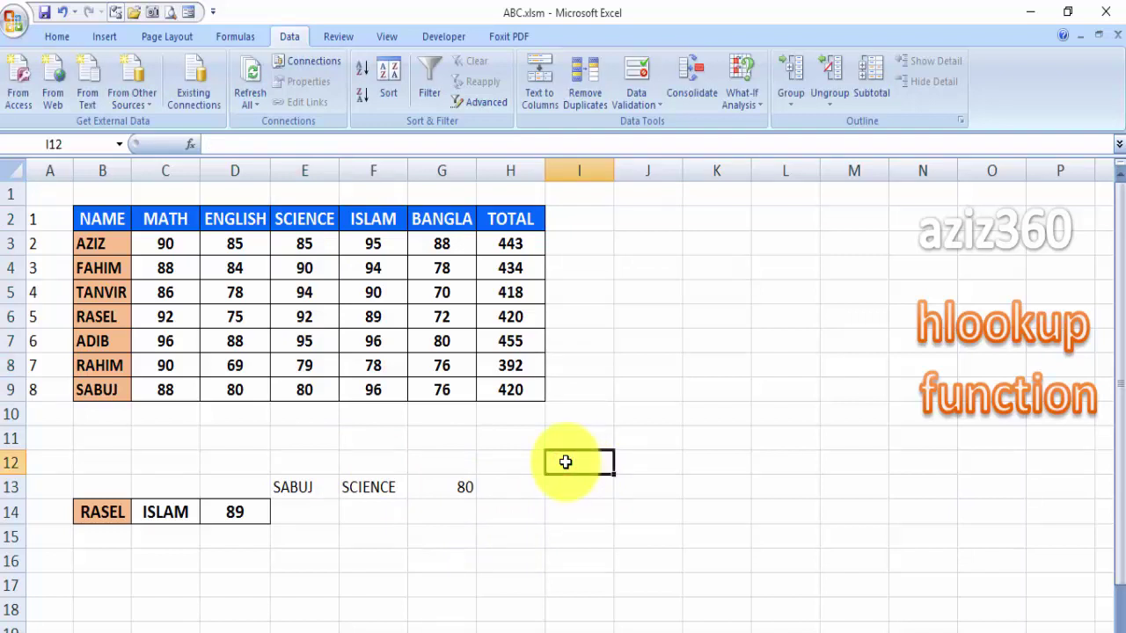
pyautogui.write('RASEL')
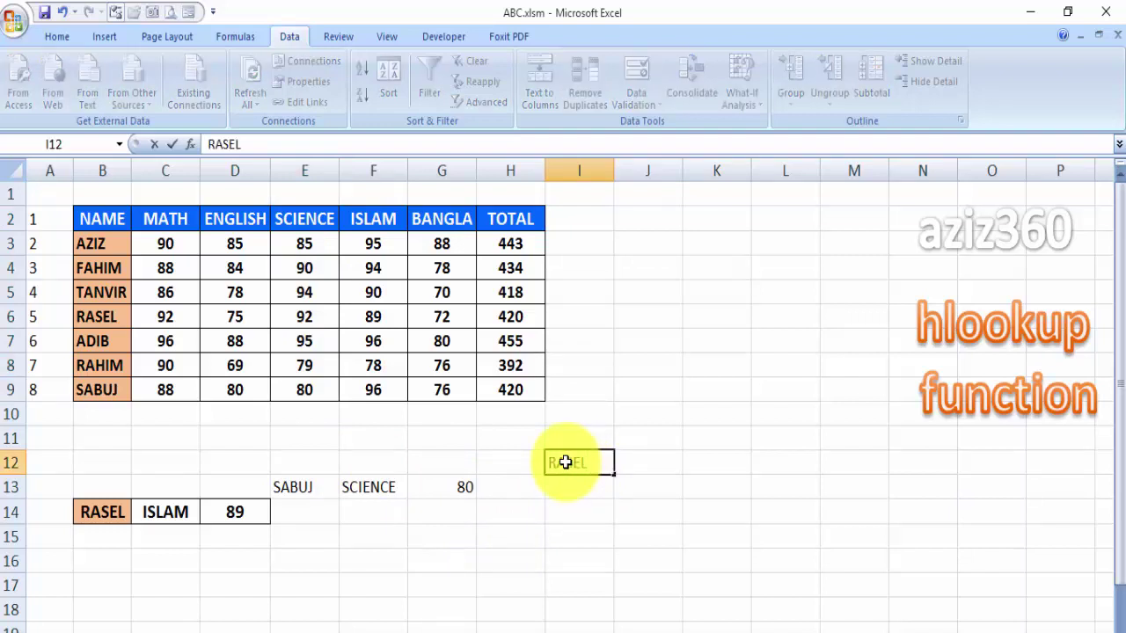
pyautogui.press('Tab')
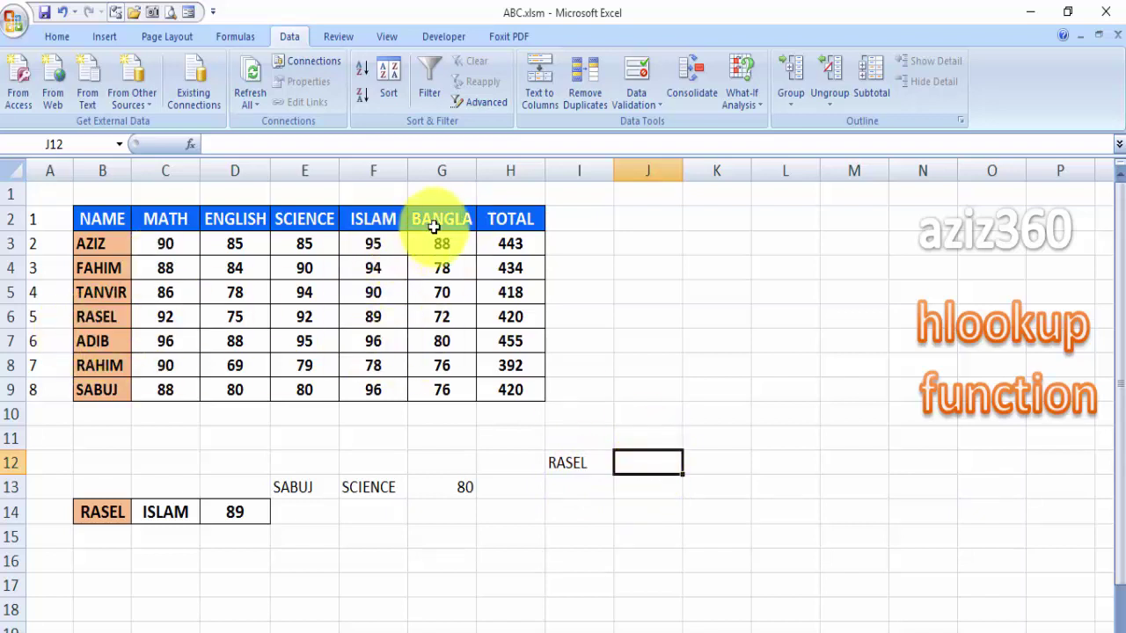
pyautogui.moveTo(433, 227); pyautogui.dragTo(442, 317)
pyautogui.click(120, 318)
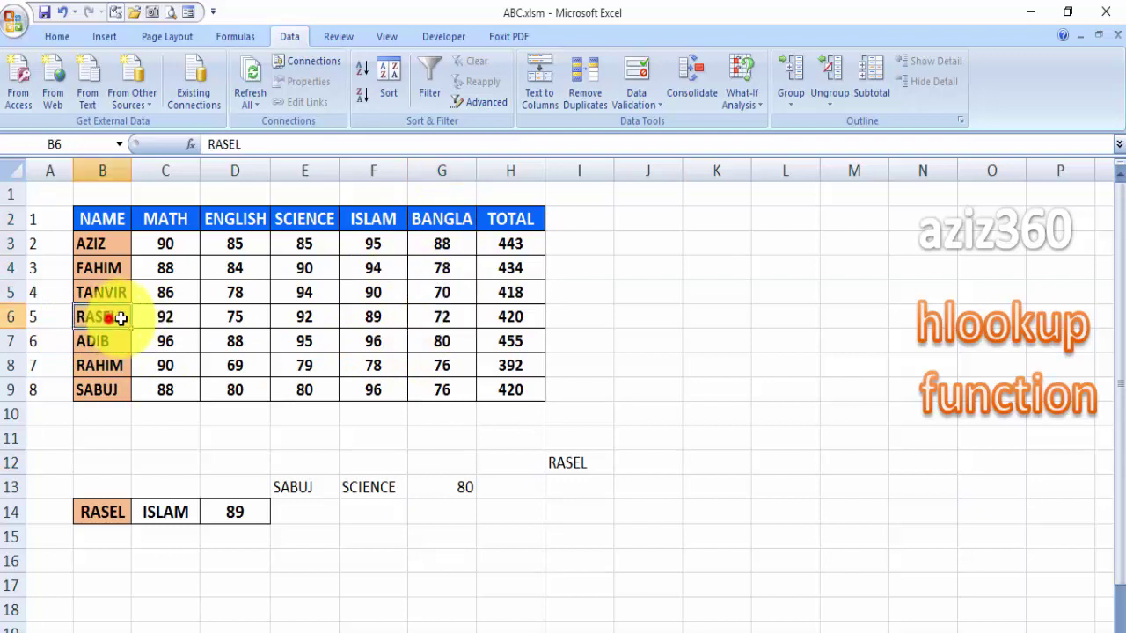
pyautogui.moveTo(120, 317); pyautogui.dragTo(435, 318)
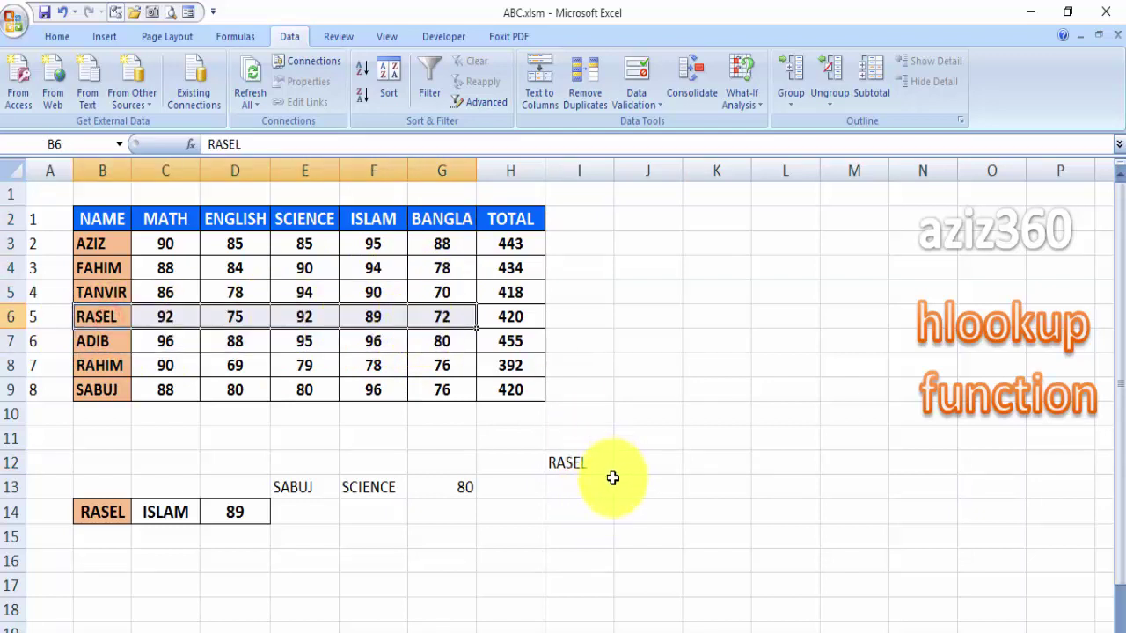
# Enter =HLOOKUP(G2,B2:H9,5,0) in J12 to return RASEL's BANGLA mark.
pyautogui.click(646, 463)
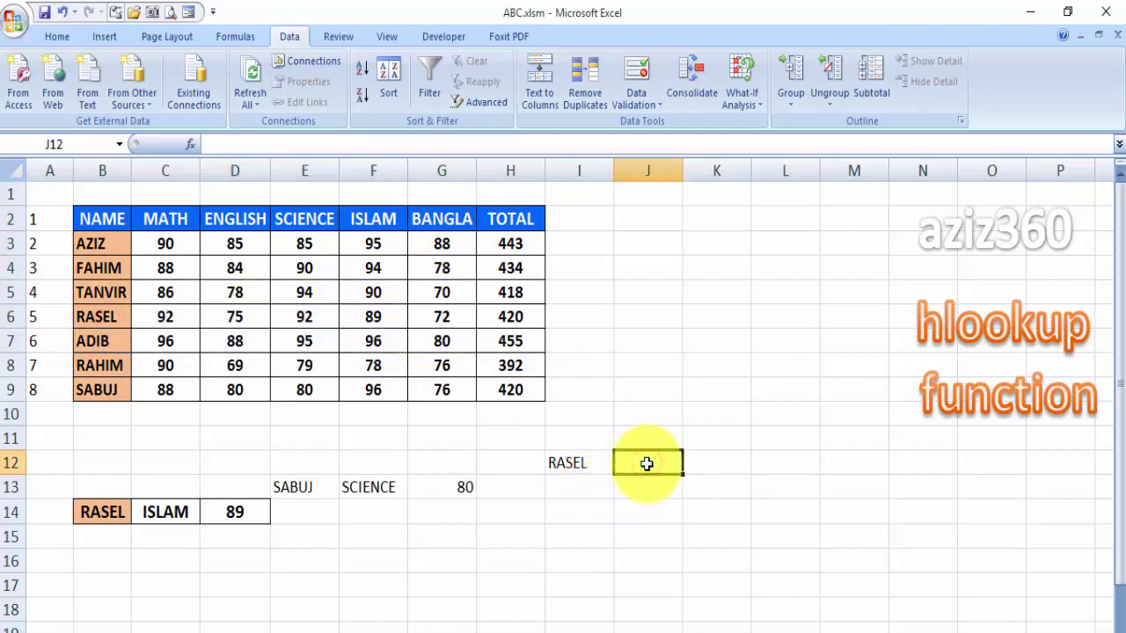
pyautogui.write('=')
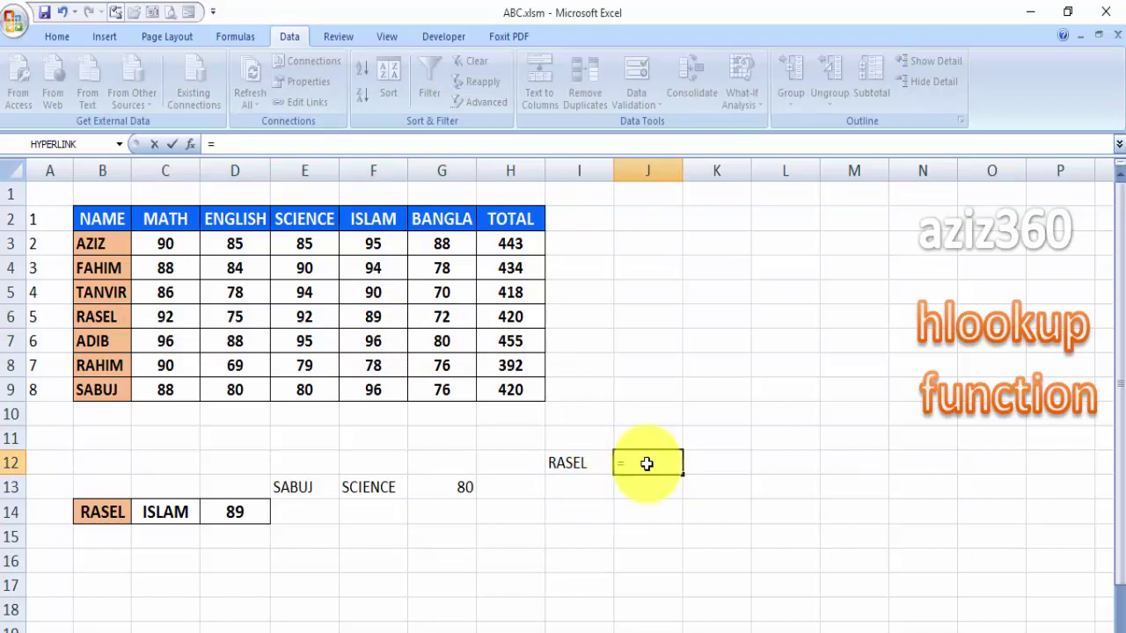
pyautogui.write('HL')
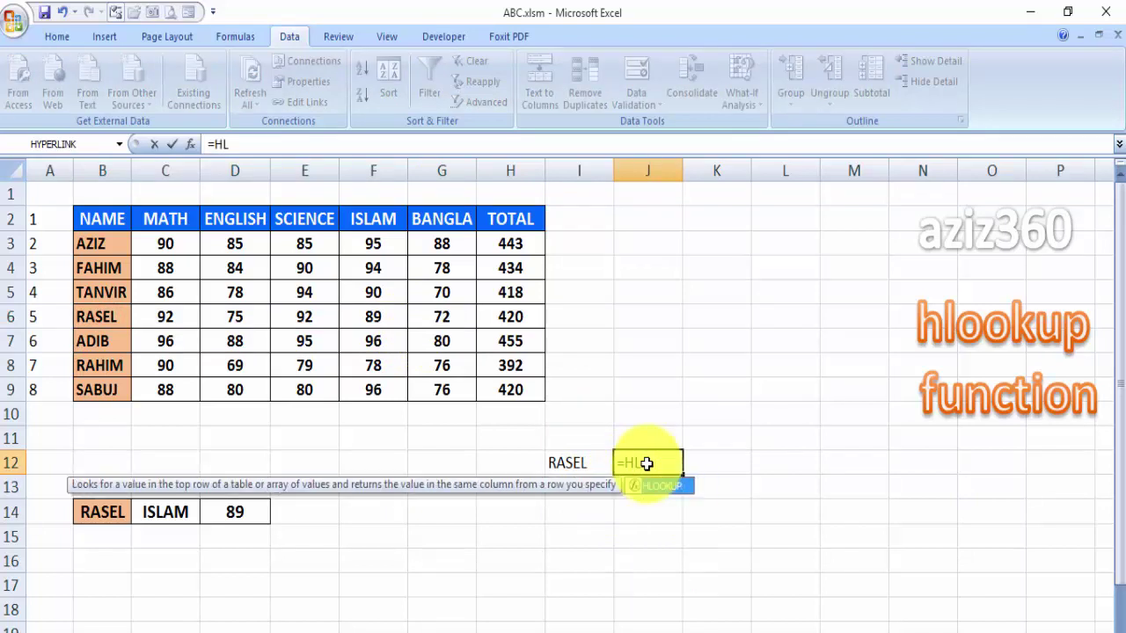
pyautogui.press('Tab')
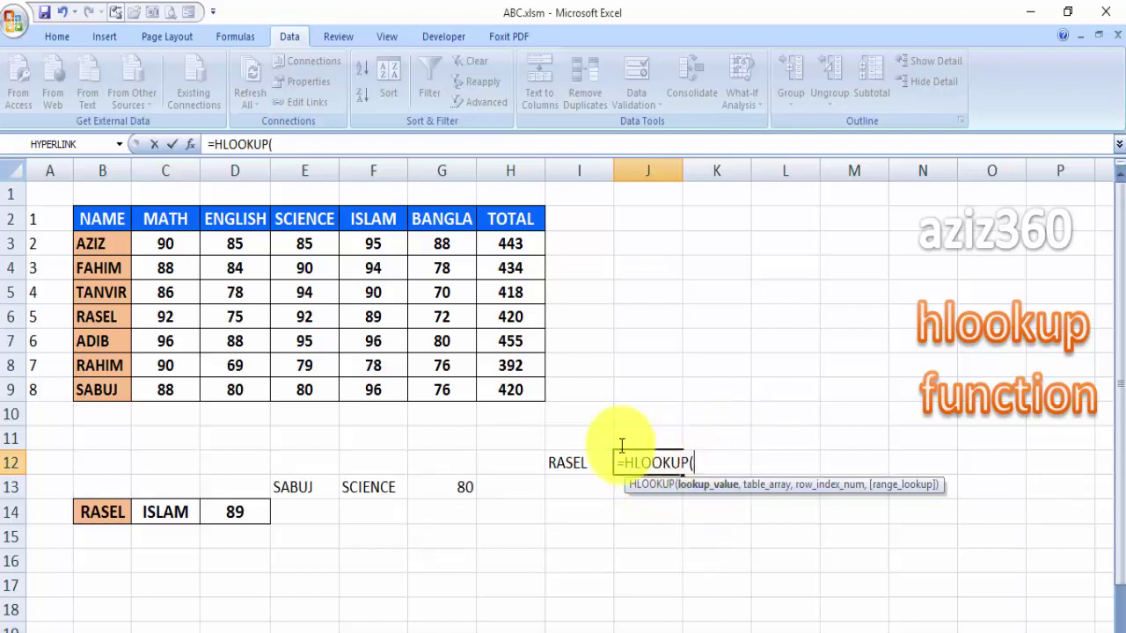
pyautogui.click(449, 218)
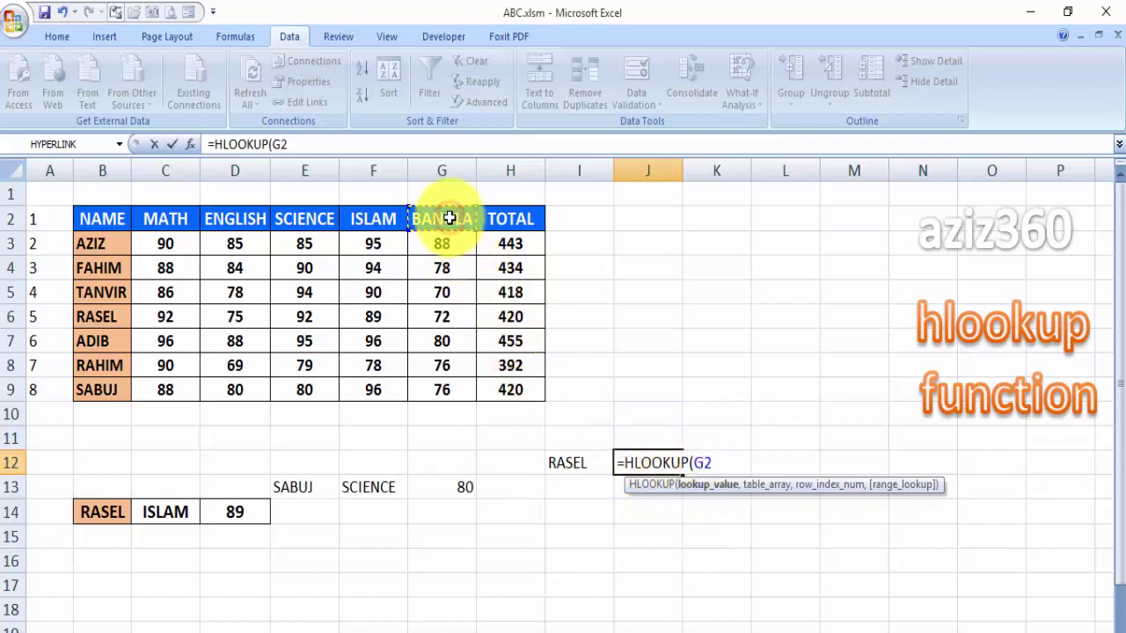
pyautogui.write(',')
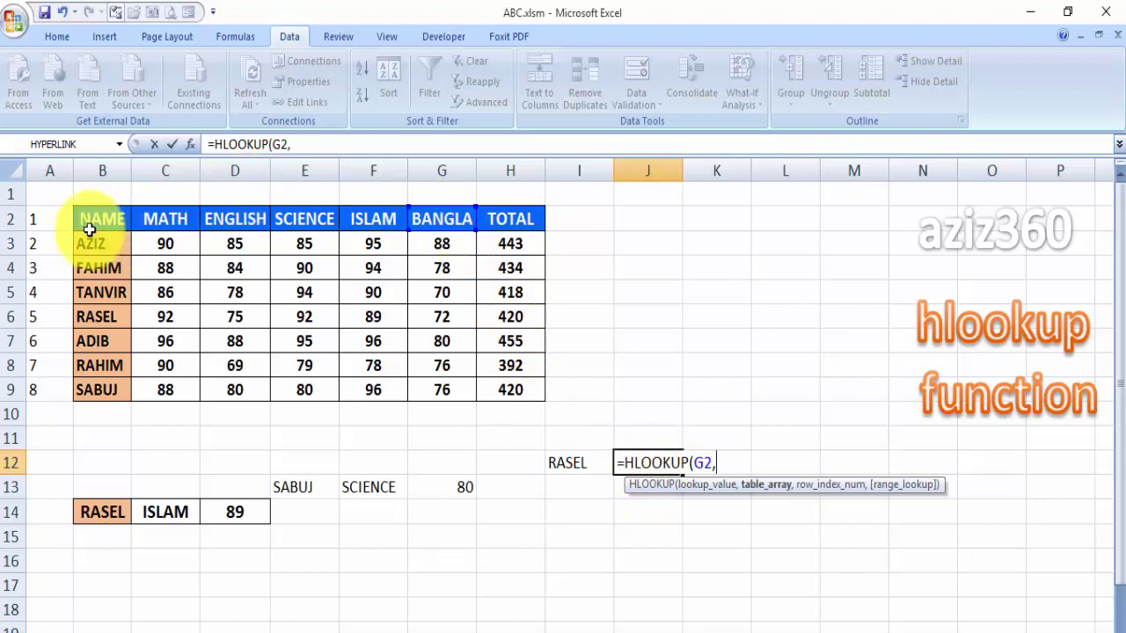
pyautogui.click(88, 222)
pyautogui.moveTo(88, 224); pyautogui.dragTo(524, 393)
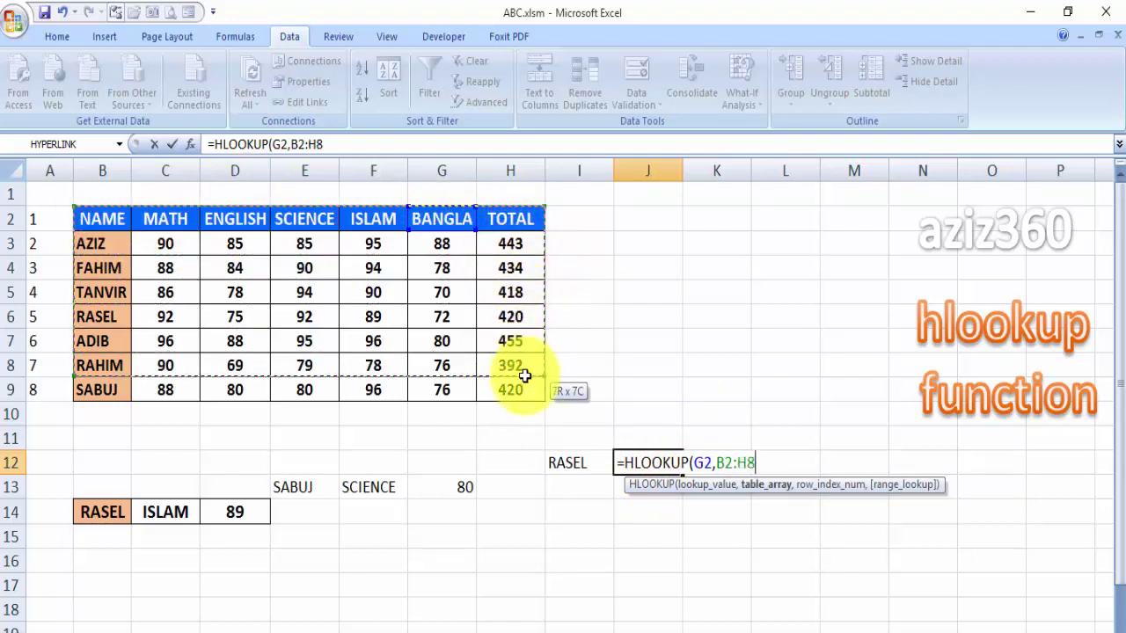
pyautogui.write(',5')
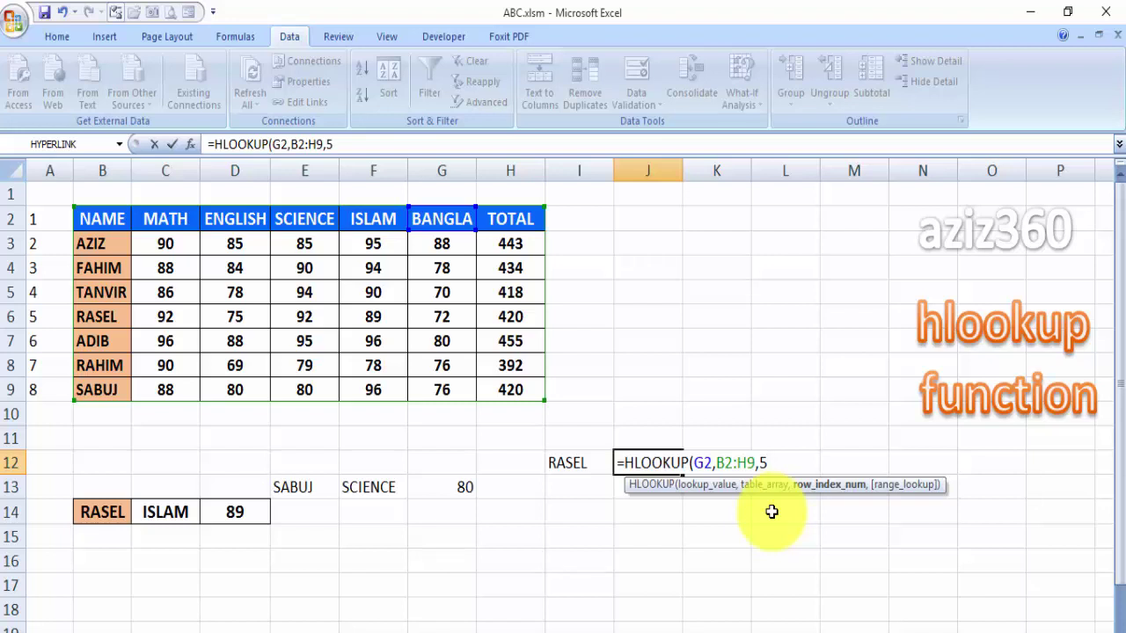
pyautogui.write(',')
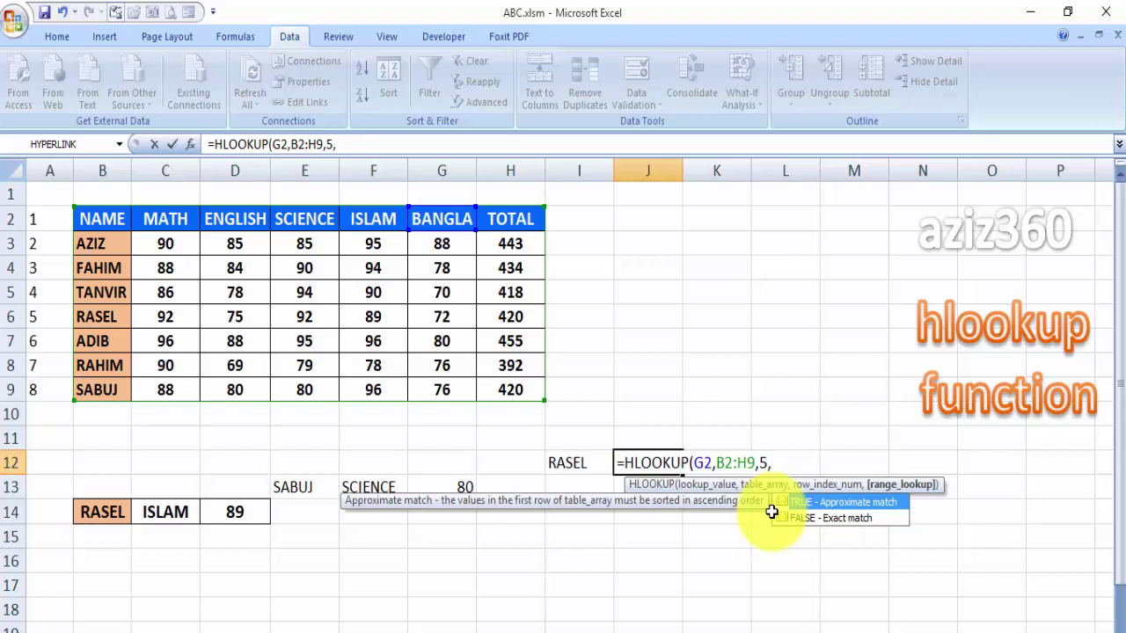
pyautogui.write('0')
pyautogui.write(')')
pyautogui.press('Return')
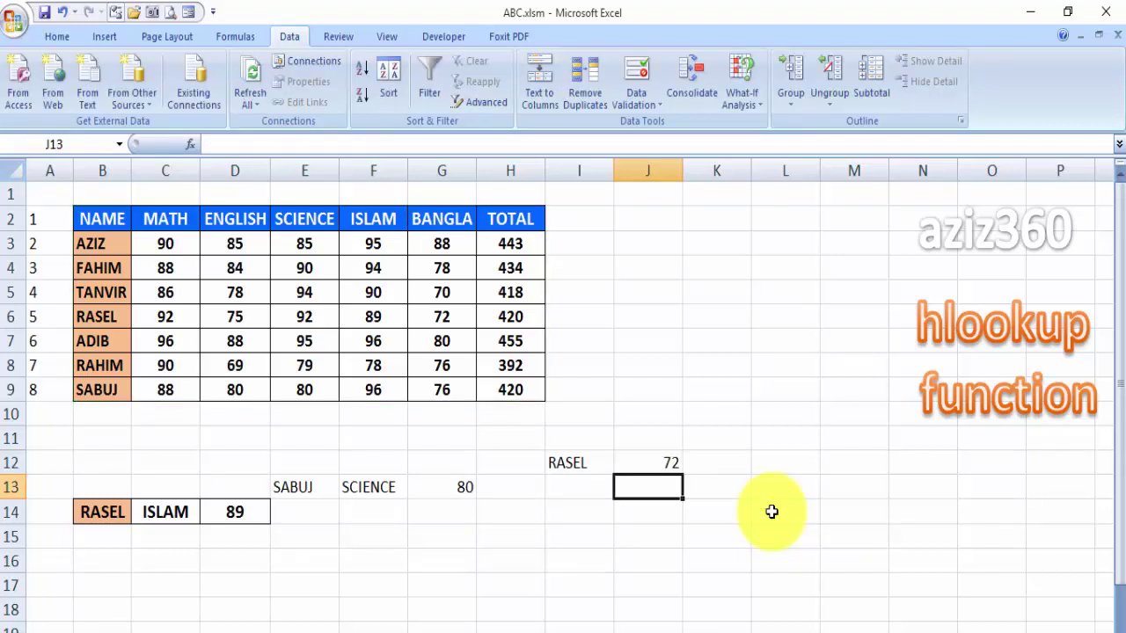
# Compare RASEL's row of marks with J12's result of 72.
pyautogui.click(99, 322)
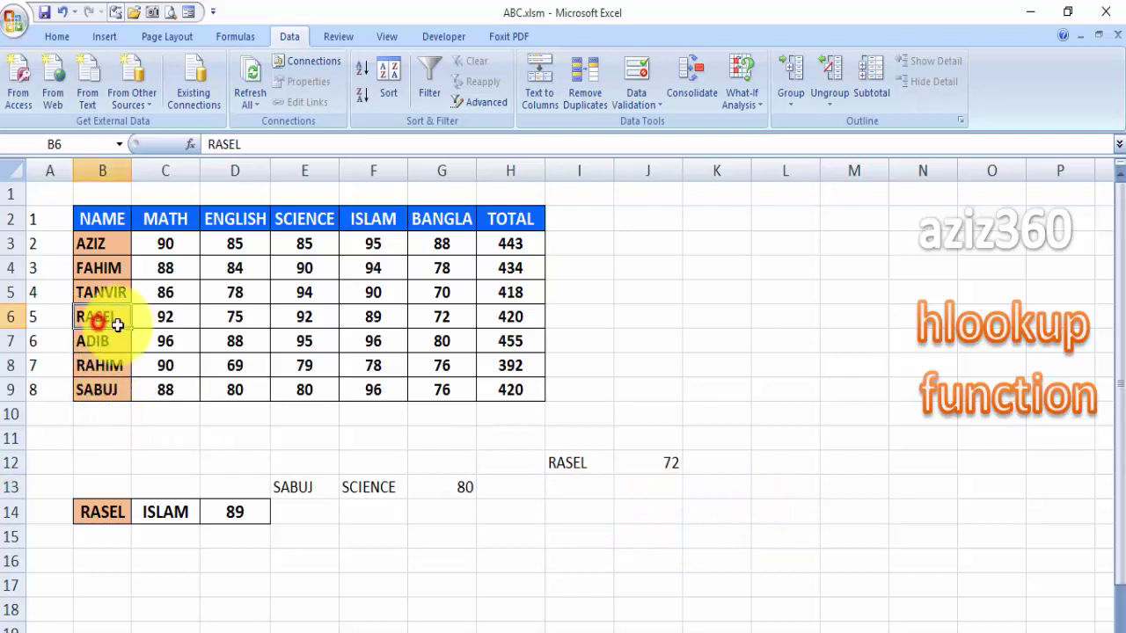
pyautogui.moveTo(117, 326); pyautogui.dragTo(441, 322)
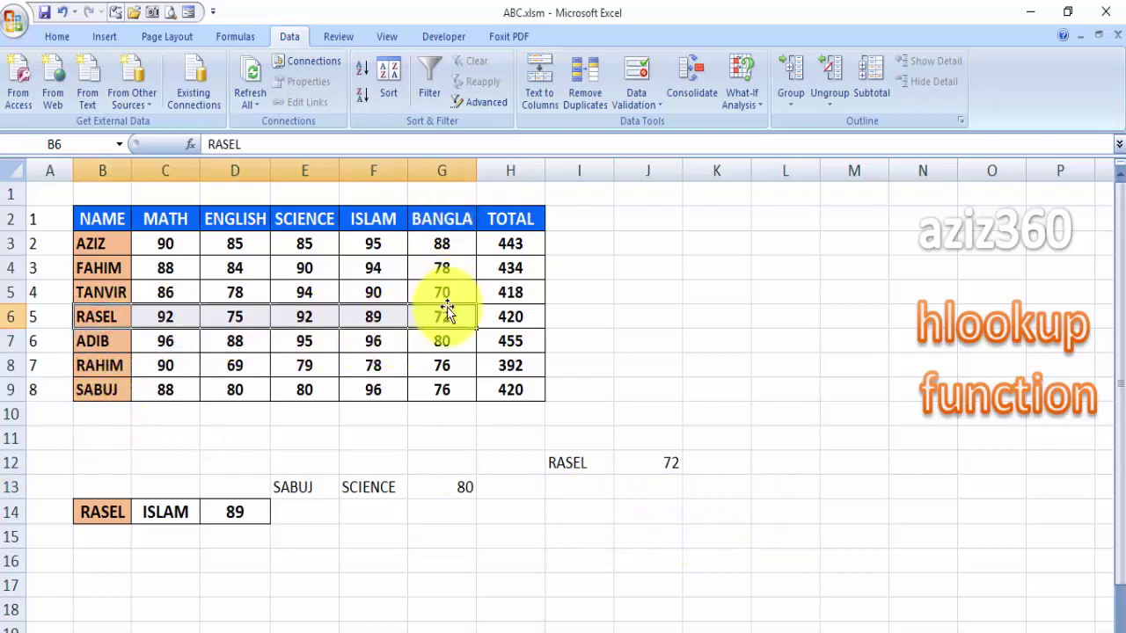
pyautogui.click(662, 466)
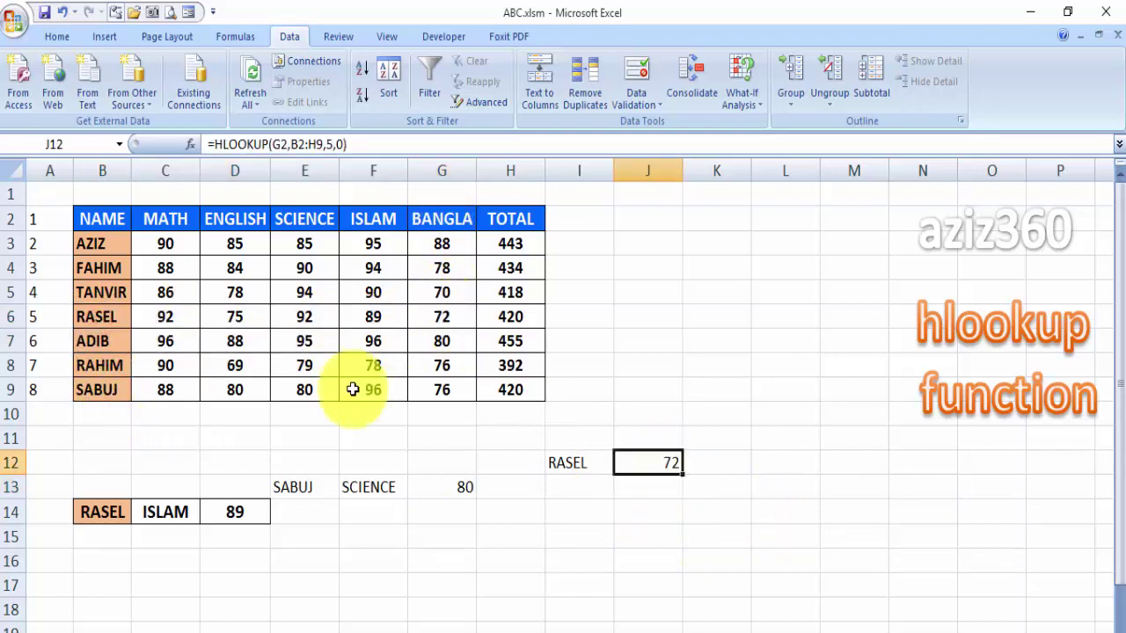